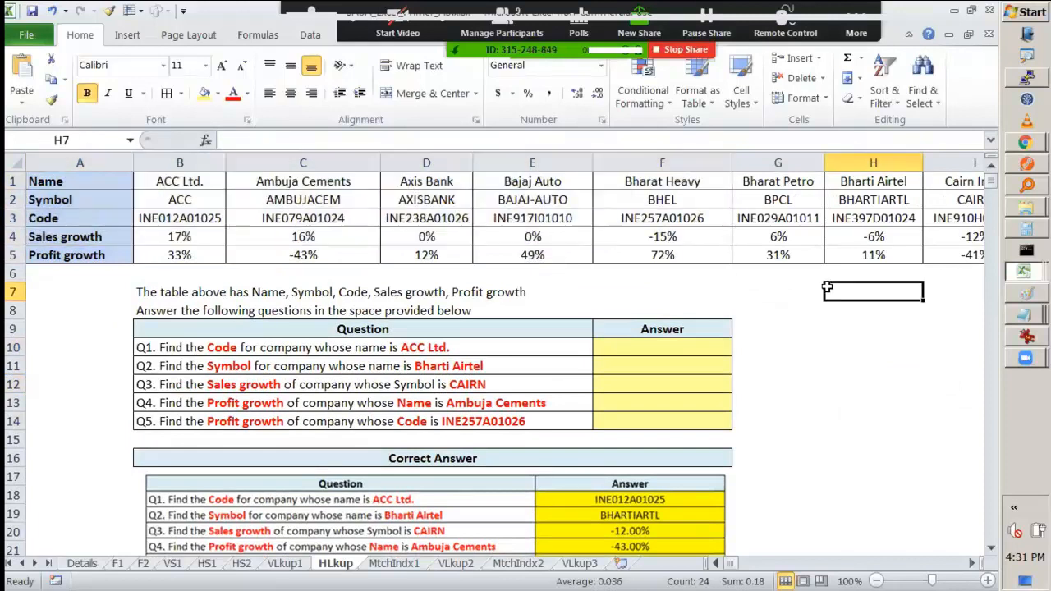
left_click_drag(189, 123, 210, 191)
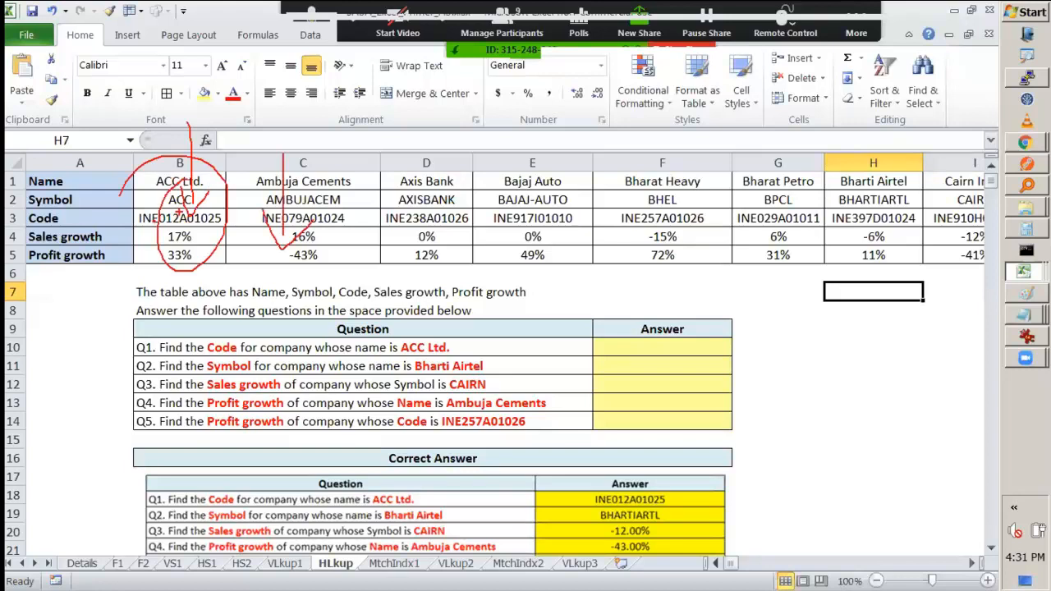
key("e")
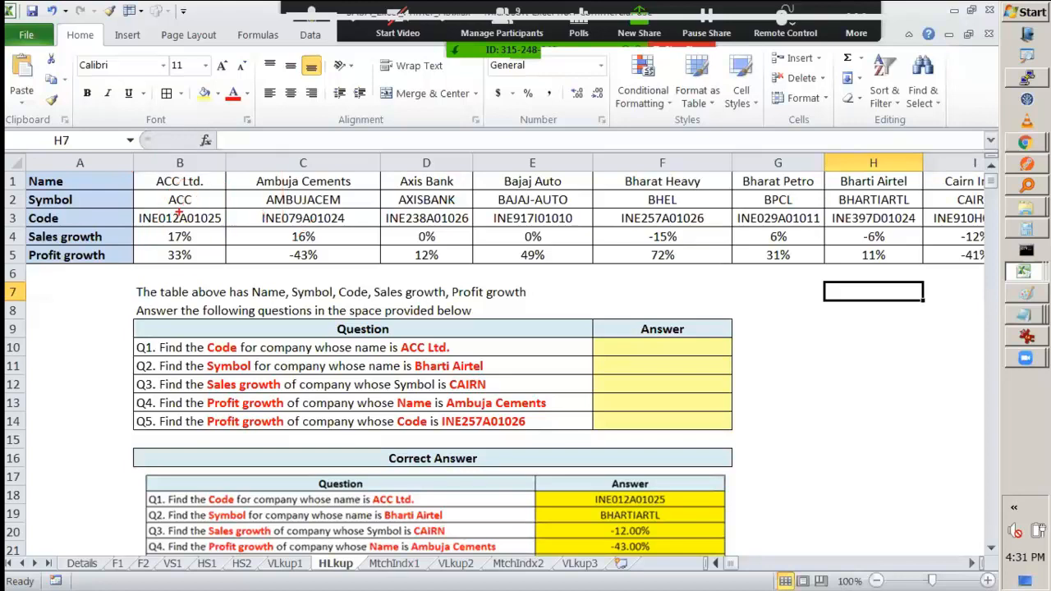
left_click_drag(103, 182, 365, 199)
mouse_move(183, 166)
left_mouse_down()
mouse_move(151, 176)
mouse_move(201, 160)
mouse_move(176, 156)
left_mouse_up()
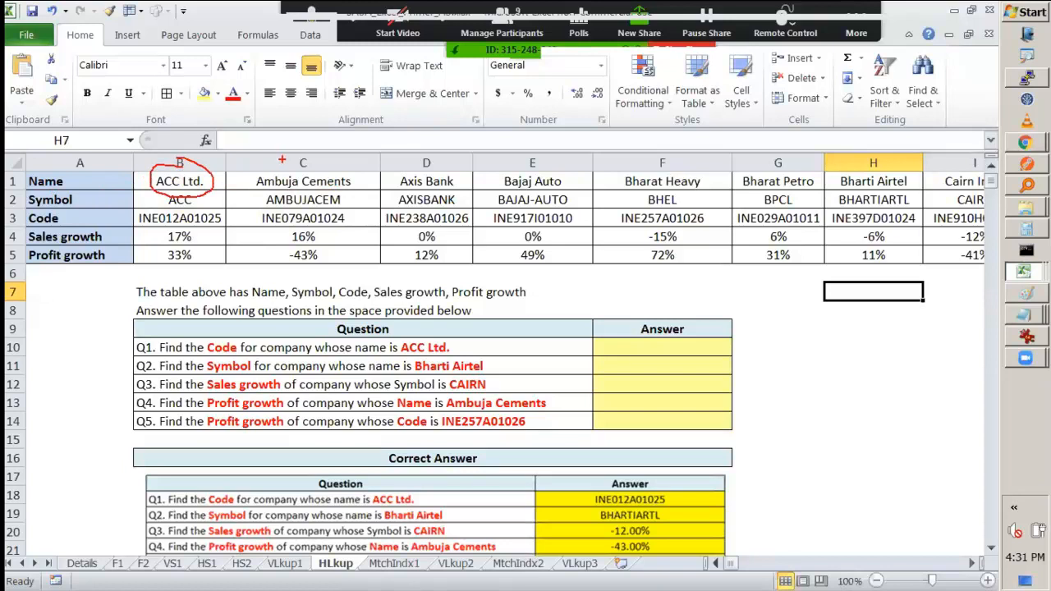
mouse_move(692, 160)
left_mouse_down()
mouse_move(664, 156)
mouse_move(711, 182)
mouse_move(682, 156)
left_mouse_up()
left_click_drag(790, 154, 829, 184)
left_click_drag(82, 180, 246, 175)
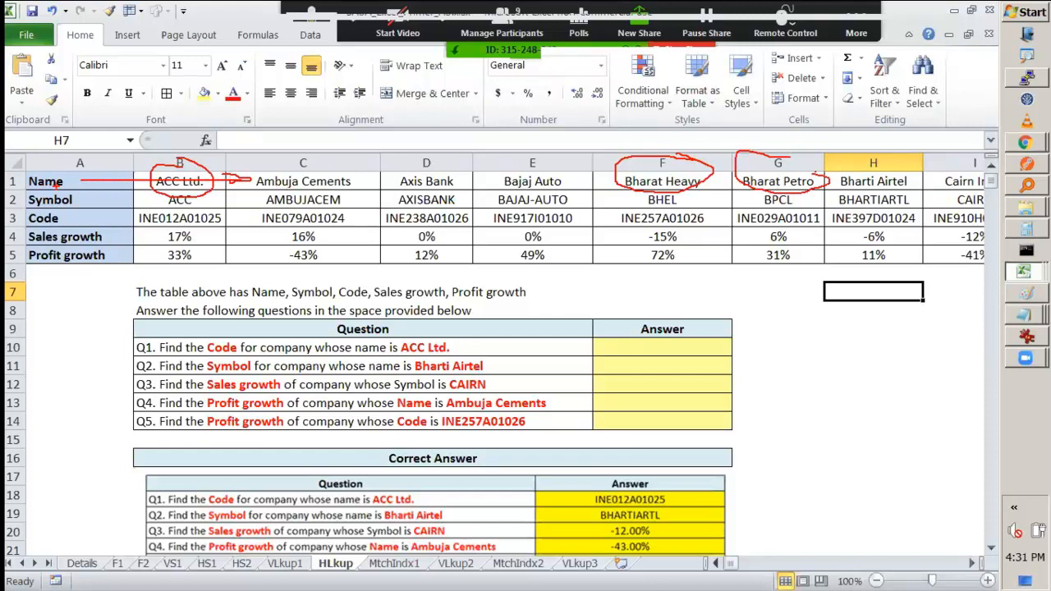
left_click_drag(80, 195, 158, 193)
mouse_move(110, 222)
left_mouse_down()
mouse_move(161, 217)
mouse_move(176, 234)
left_mouse_up()
mouse_move(82, 239)
left_mouse_down()
mouse_move(164, 245)
mouse_move(155, 269)
left_mouse_up()
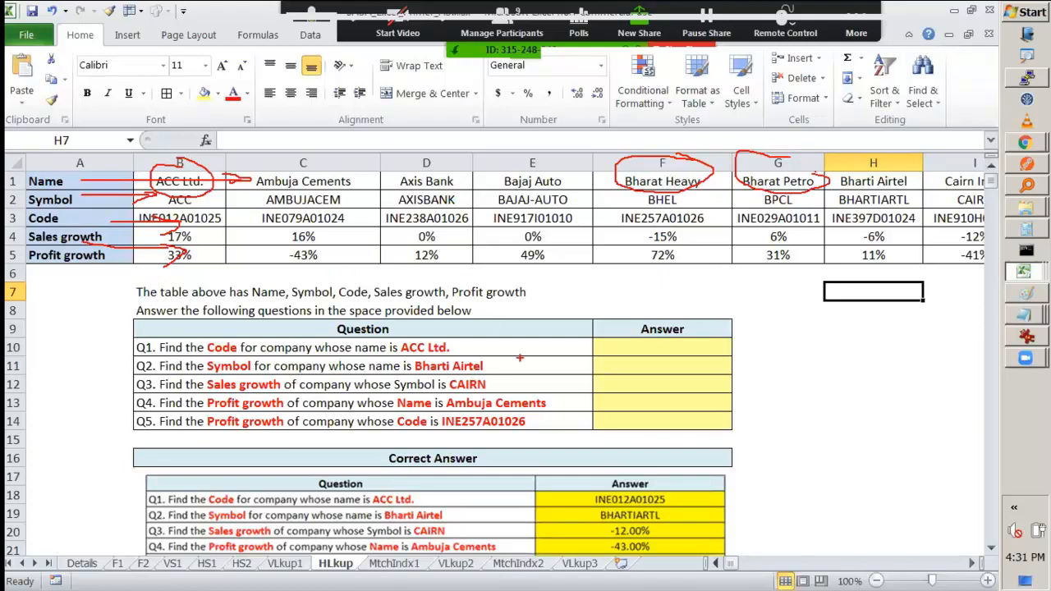
key("Escape")
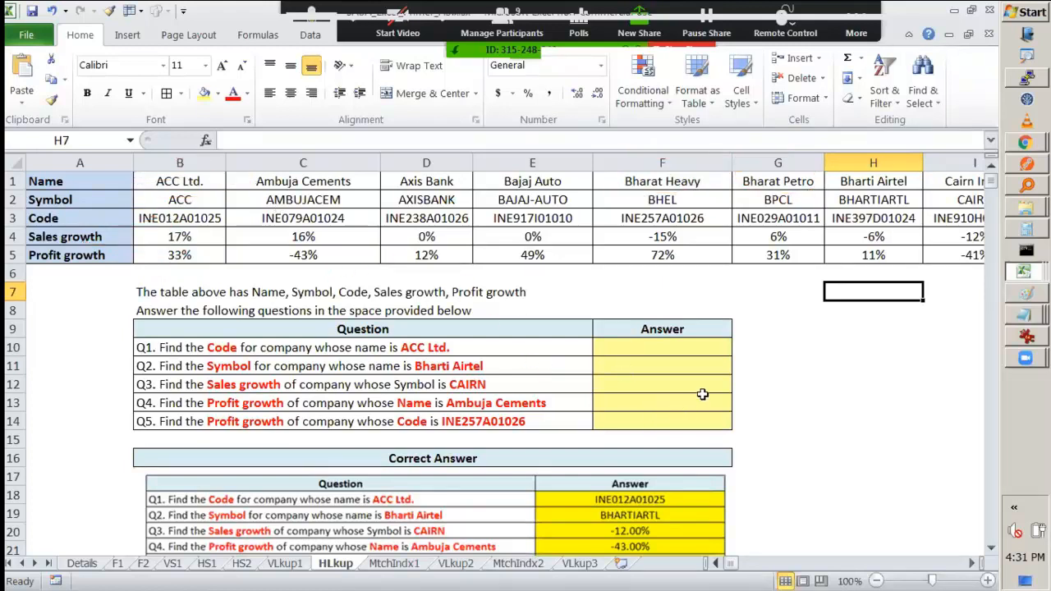
Select answer cell F10 for question Q1, the code of ACC Ltd
left_click(700, 346)
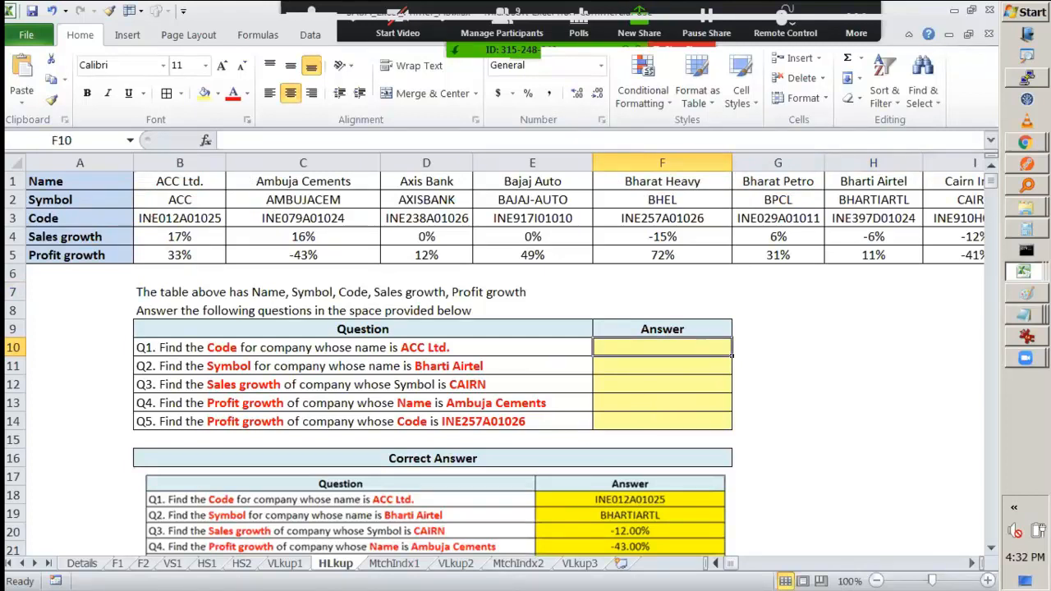
mouse_move(278, 361)
left_mouse_down()
mouse_move(457, 366)
mouse_move(453, 336)
mouse_move(175, 322)
mouse_move(173, 367)
mouse_move(413, 374)
mouse_move(469, 359)
left_mouse_up()
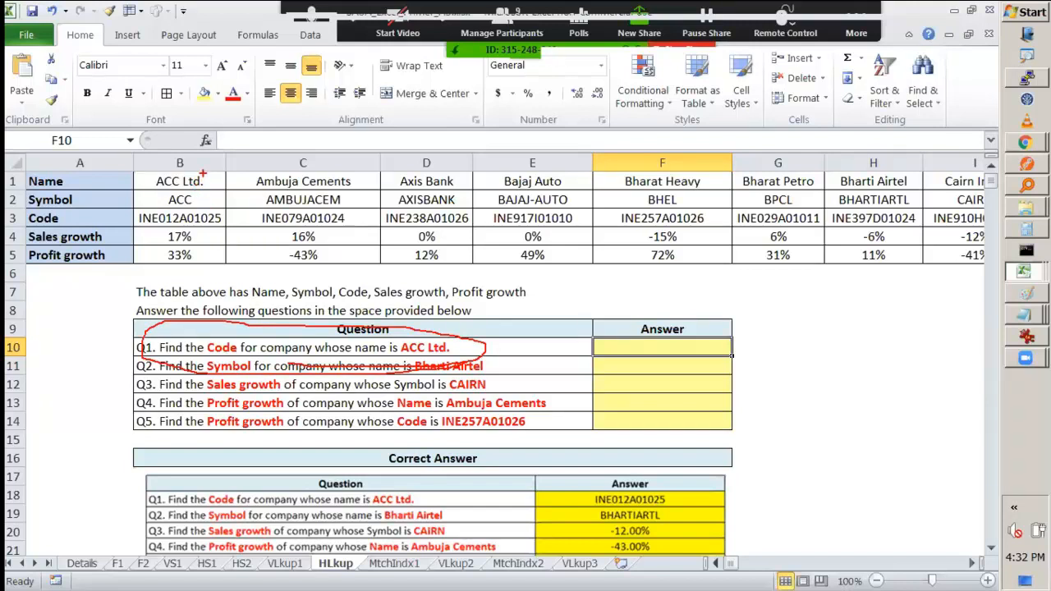
mouse_move(209, 181)
left_mouse_down()
mouse_move(153, 183)
mouse_move(198, 174)
mouse_move(220, 199)
mouse_move(208, 225)
mouse_move(183, 222)
mouse_move(215, 223)
left_mouse_up()
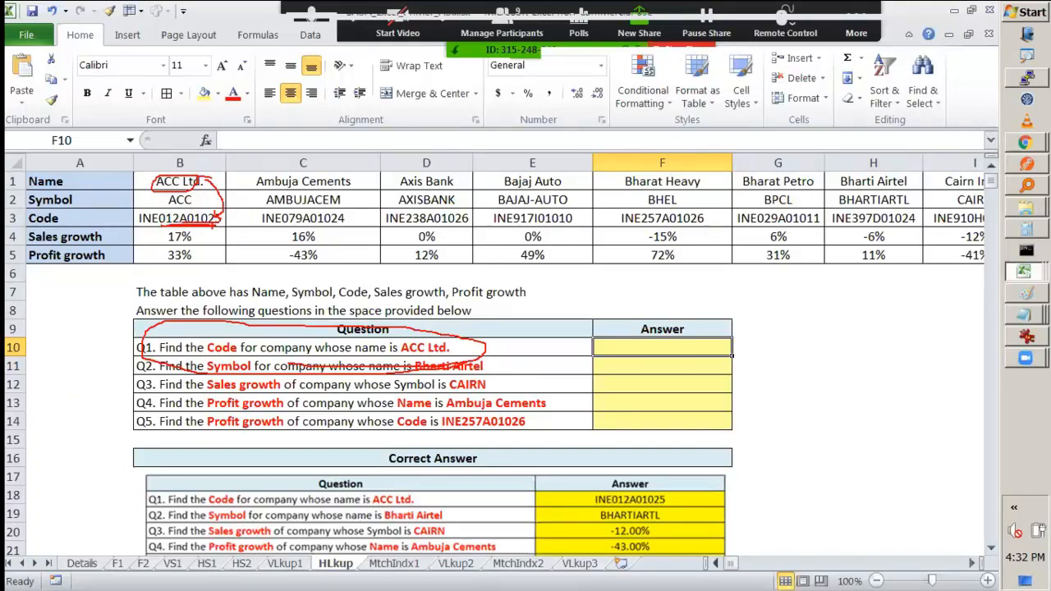
key("e")
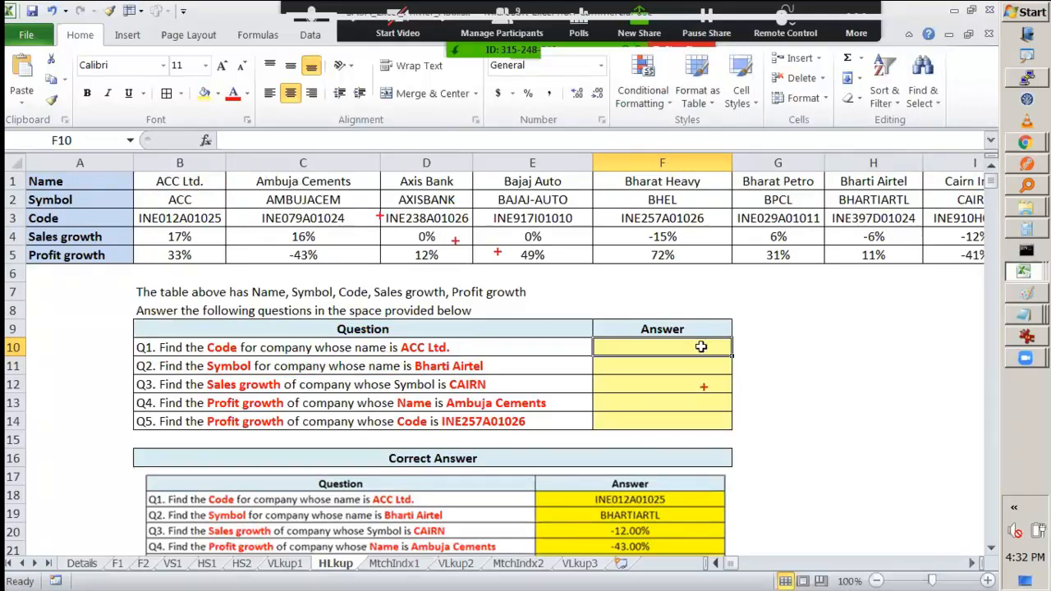
type("=vl")
key("Tab")
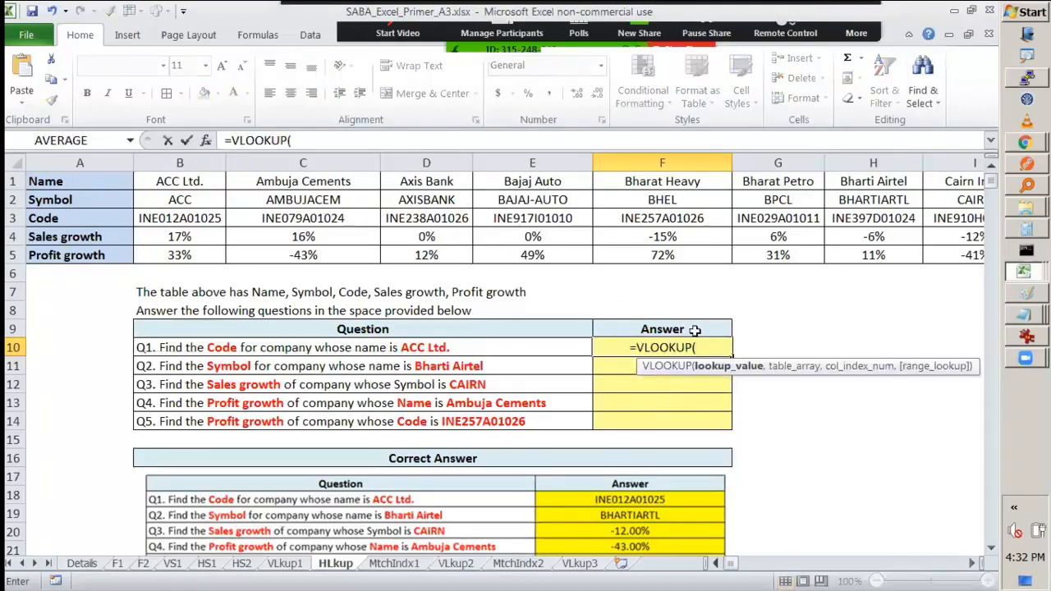
type("\"ACC")
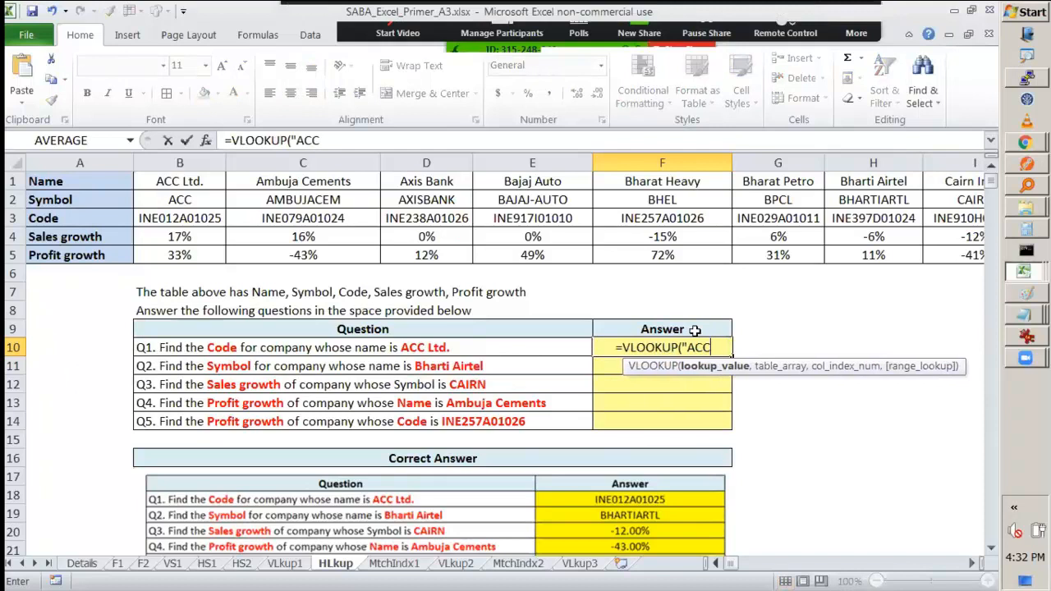
type(" LTd.")
key("BackSpace")
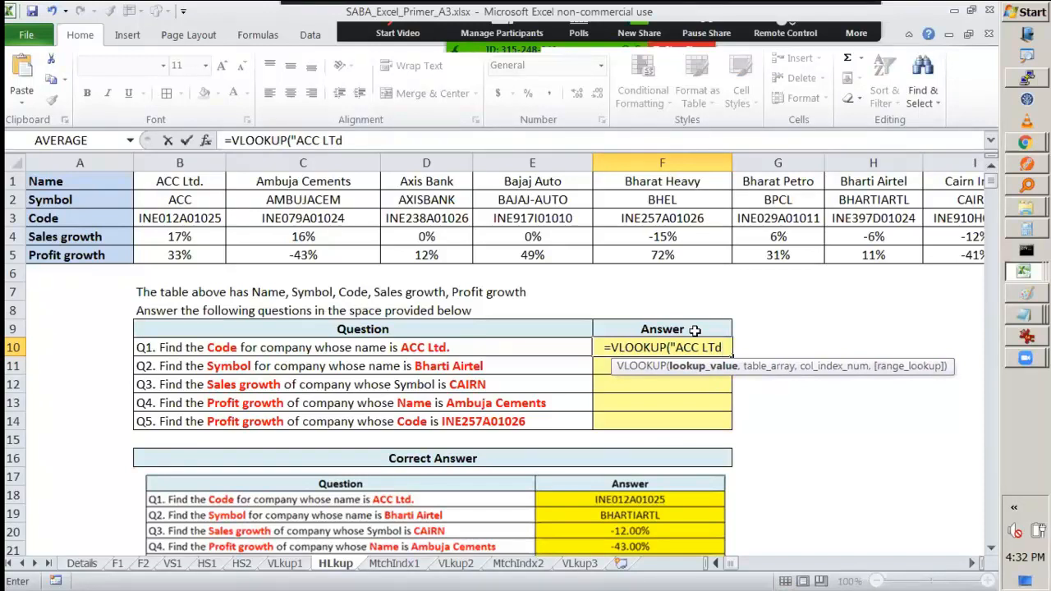
type(".")
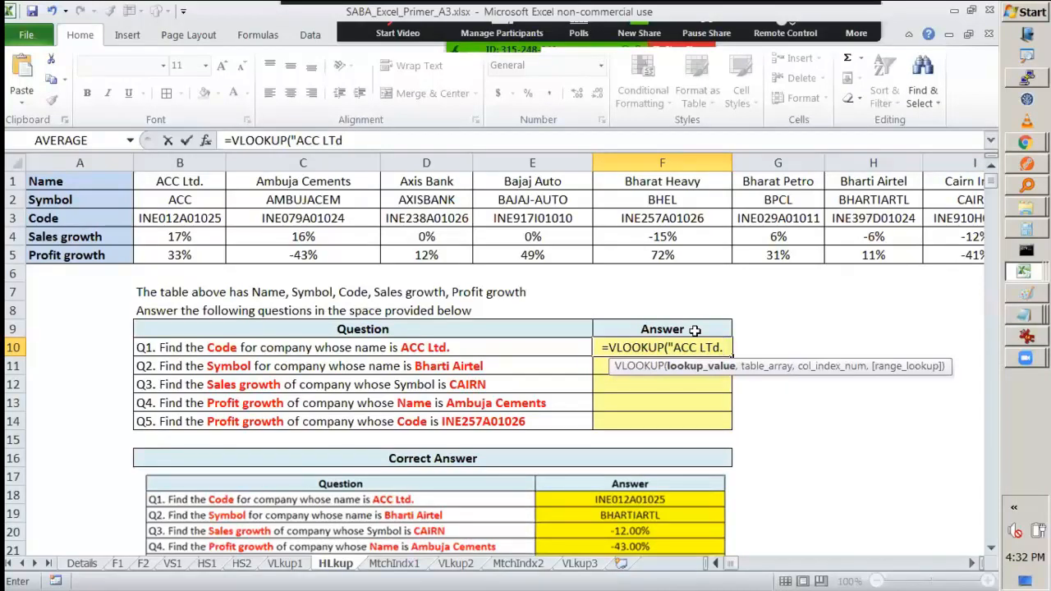
type("\"")
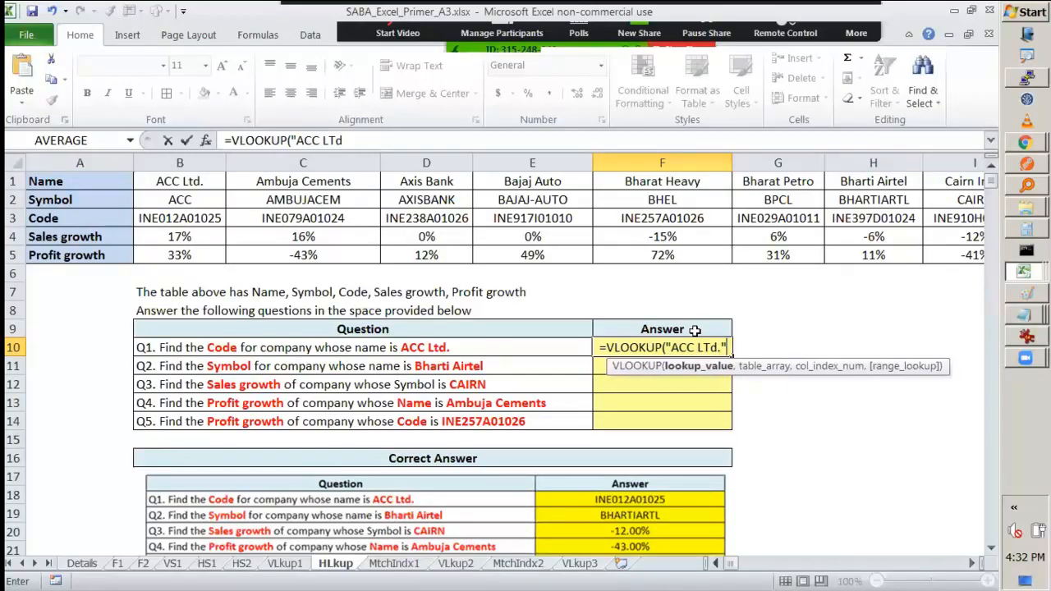
type(",")
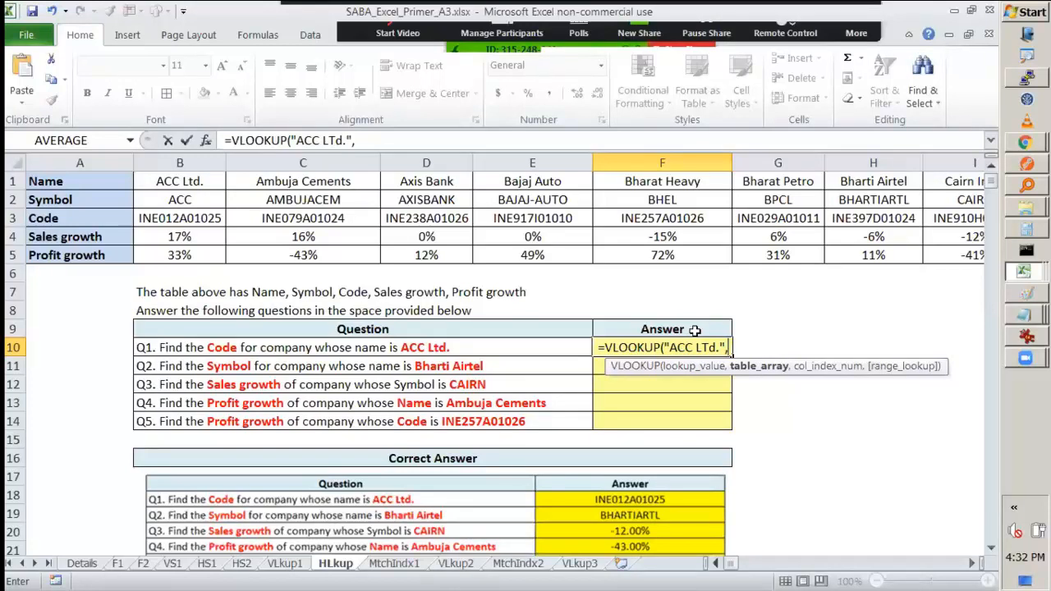
left_click_drag(179, 181, 879, 258)
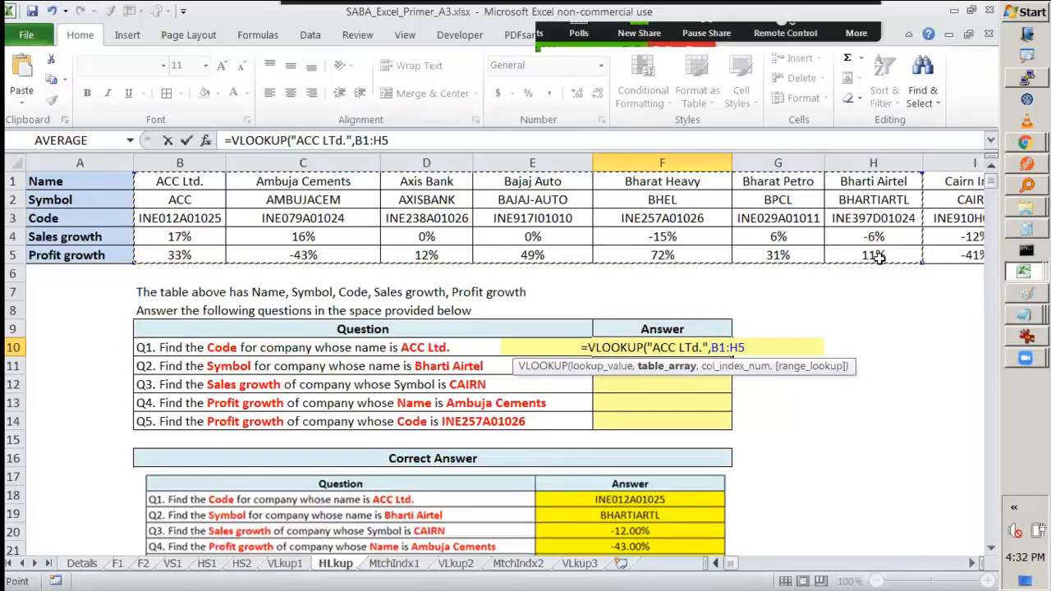
type(",")
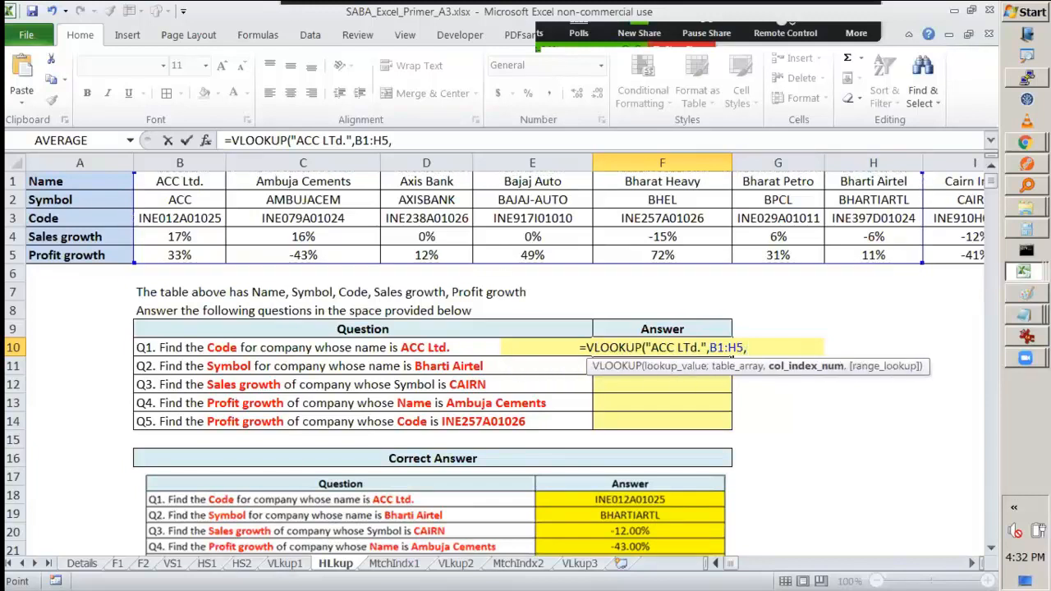
left_click_drag(191, 141, 192, 198)
mouse_move(186, 190)
left_mouse_down()
mouse_move(194, 199)
mouse_move(205, 189)
left_mouse_up()
left_click_drag(280, 154, 281, 198)
left_click_drag(446, 162, 449, 200)
left_click_drag(526, 150, 529, 197)
left_click_drag(667, 149, 671, 202)
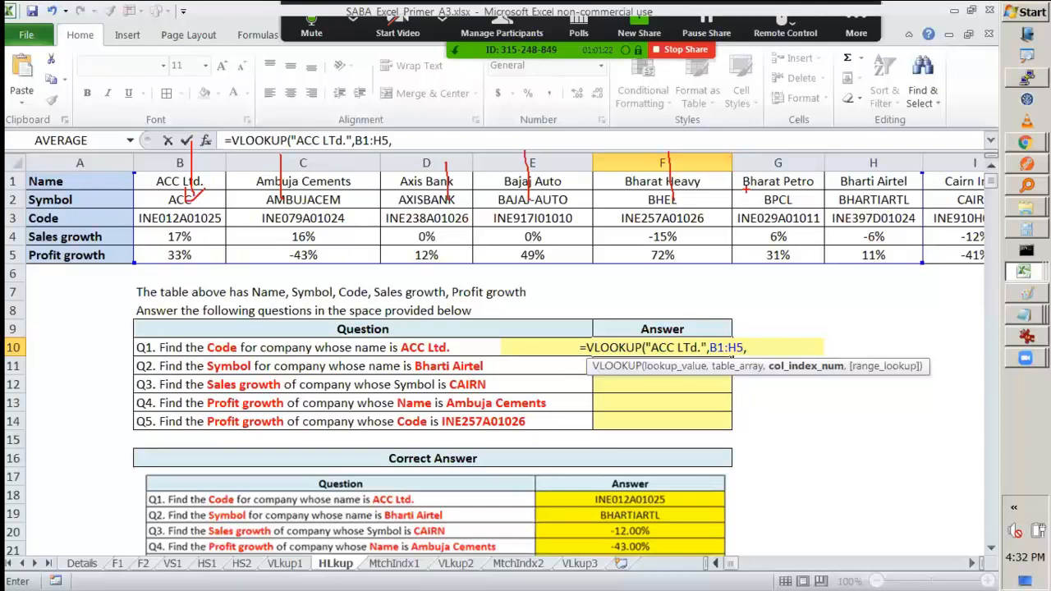
left_click_drag(91, 222, 140, 220)
left_click_drag(139, 221, 122, 234)
mouse_move(174, 205)
left_mouse_down()
mouse_move(212, 226)
mouse_move(169, 212)
left_mouse_up()
mouse_move(799, 348)
left_mouse_down()
mouse_move(835, 380)
mouse_move(807, 390)
left_mouse_up()
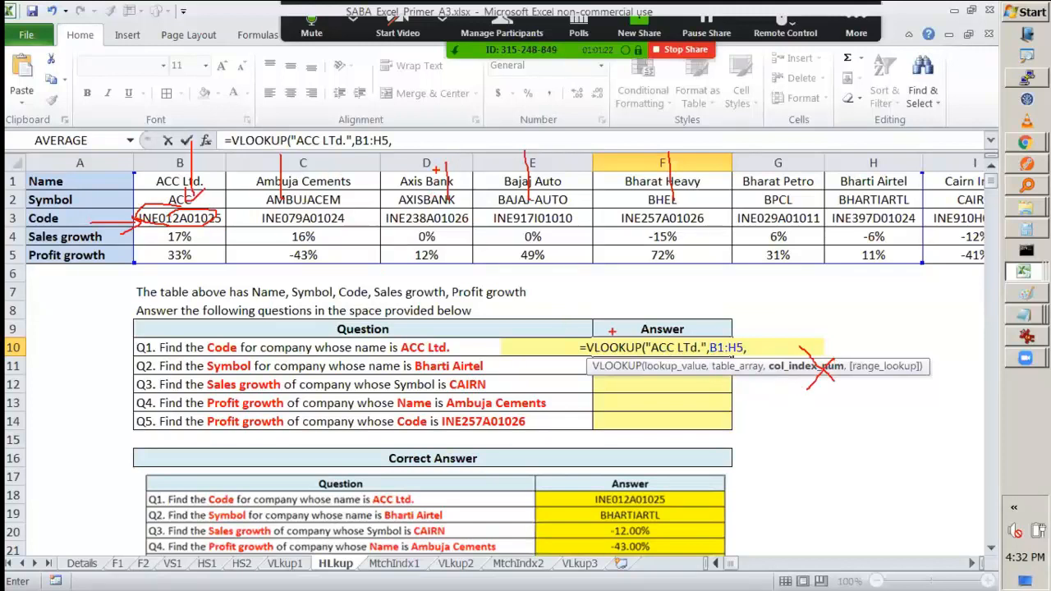
key("Escape")
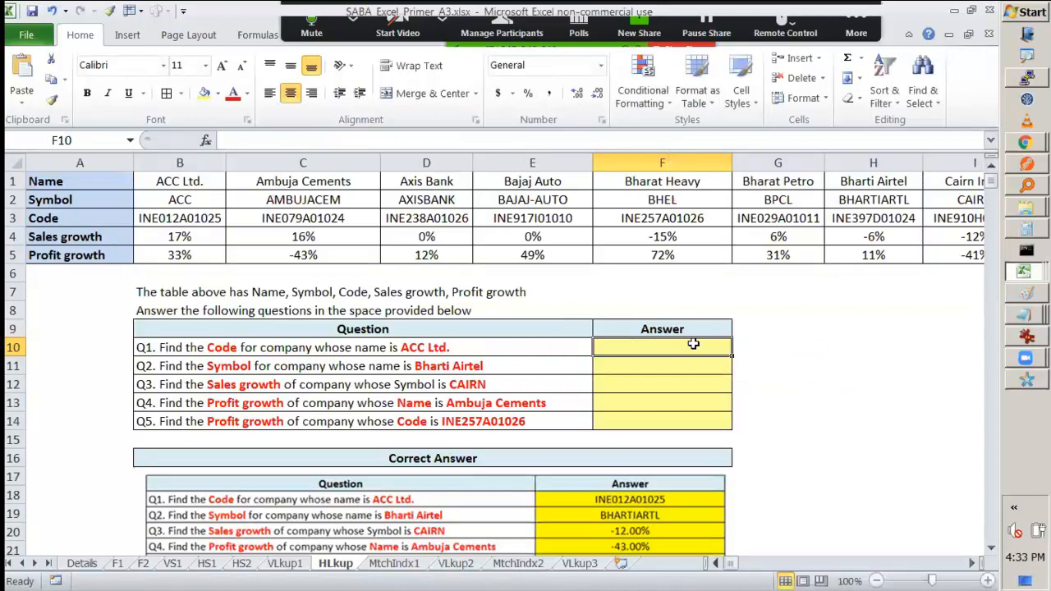
Begin an HLOOKUP formula in F10 with lookup value "ACC LTd." and table array B1:J5
type("=hl")
key("Tab")
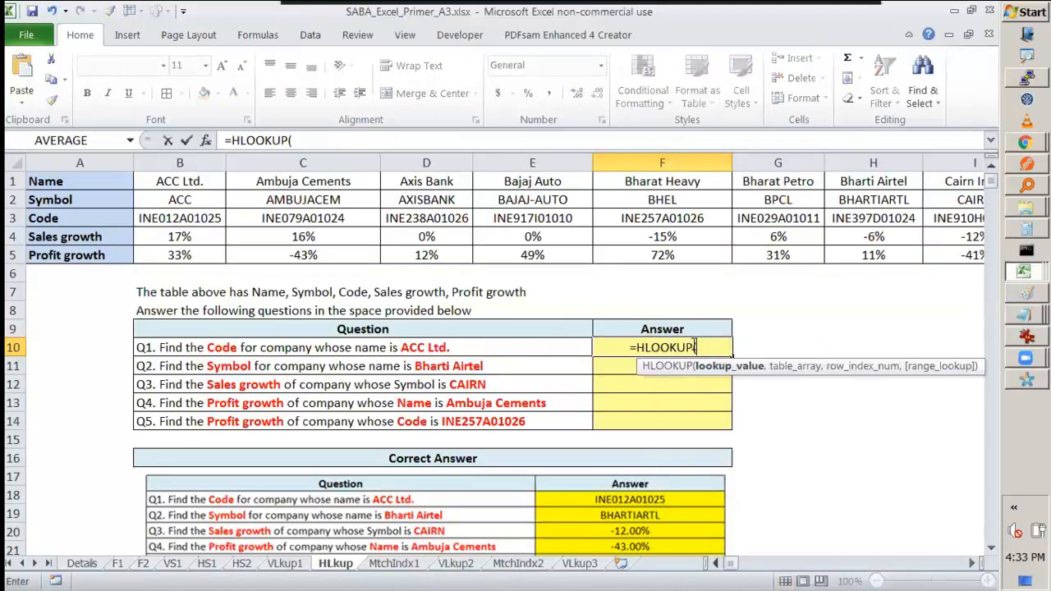
type("\"ACC Ltd.\"")
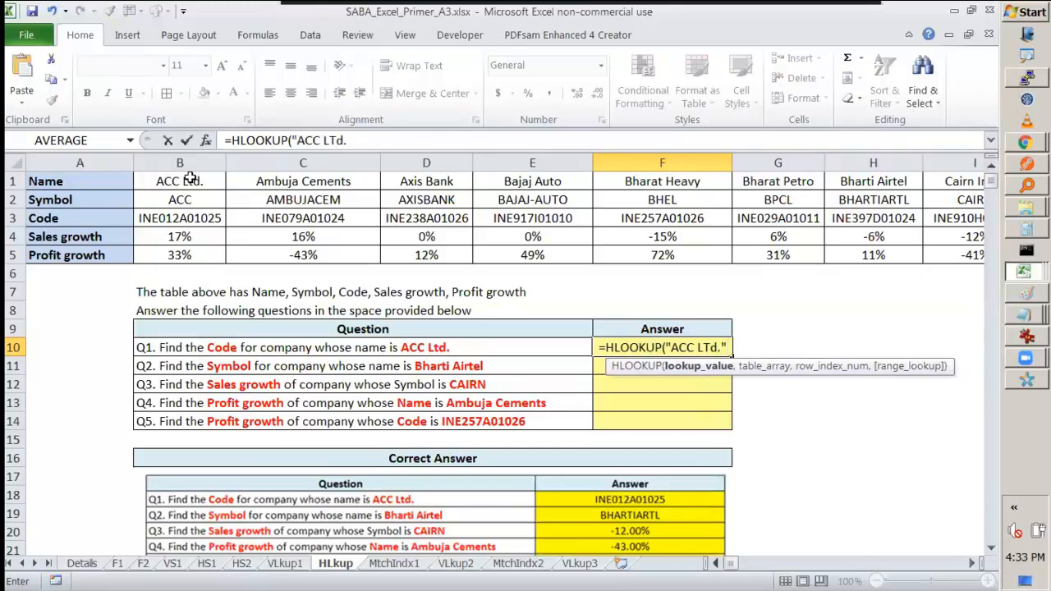
type(",")
left_click(188, 179)
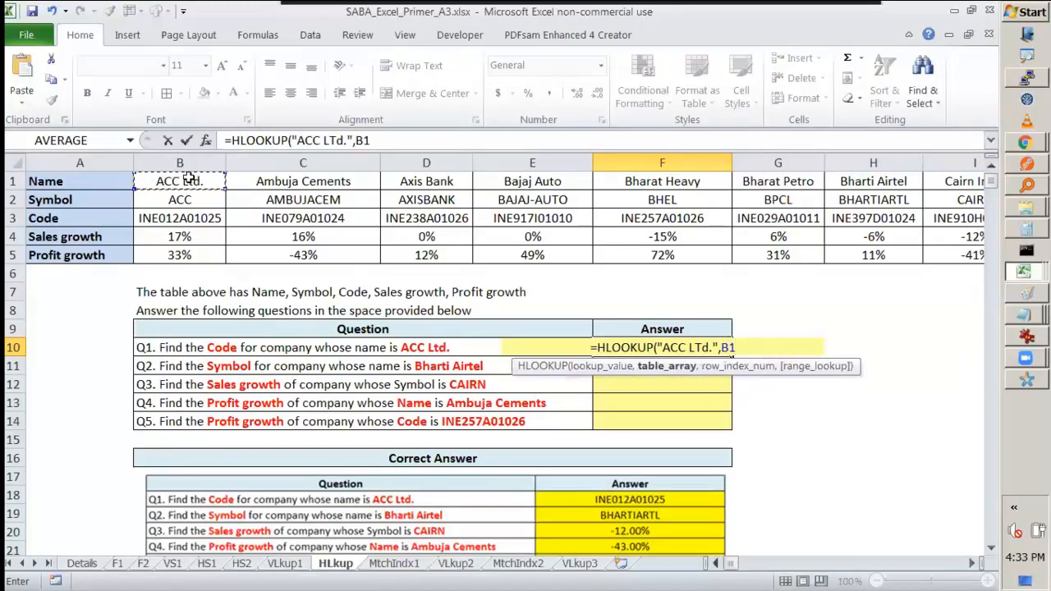
key("Left")
key("ctrl+shift+Down")
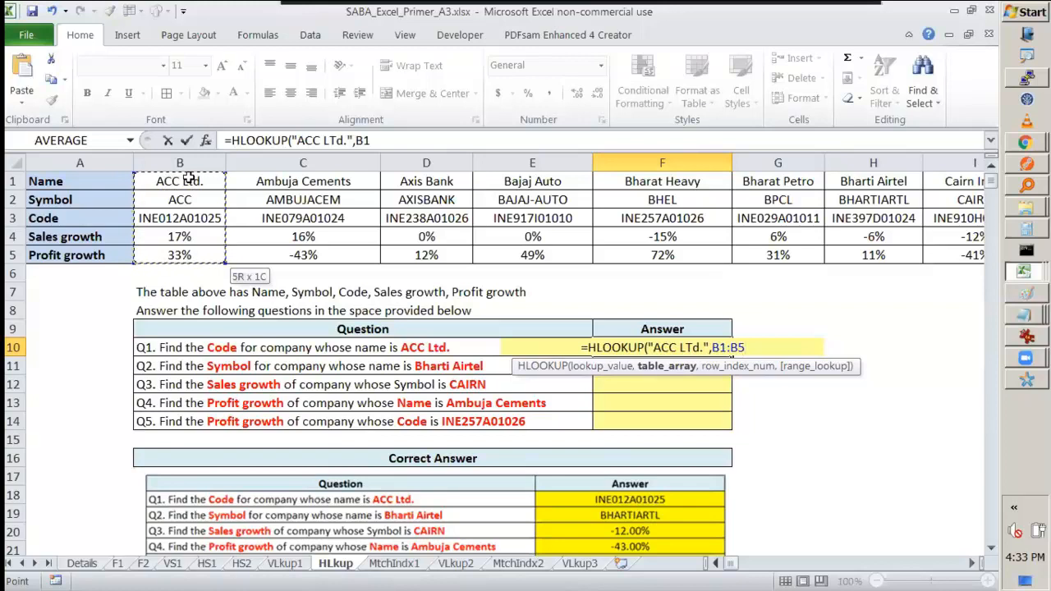
key("ctrl+shift+Right")
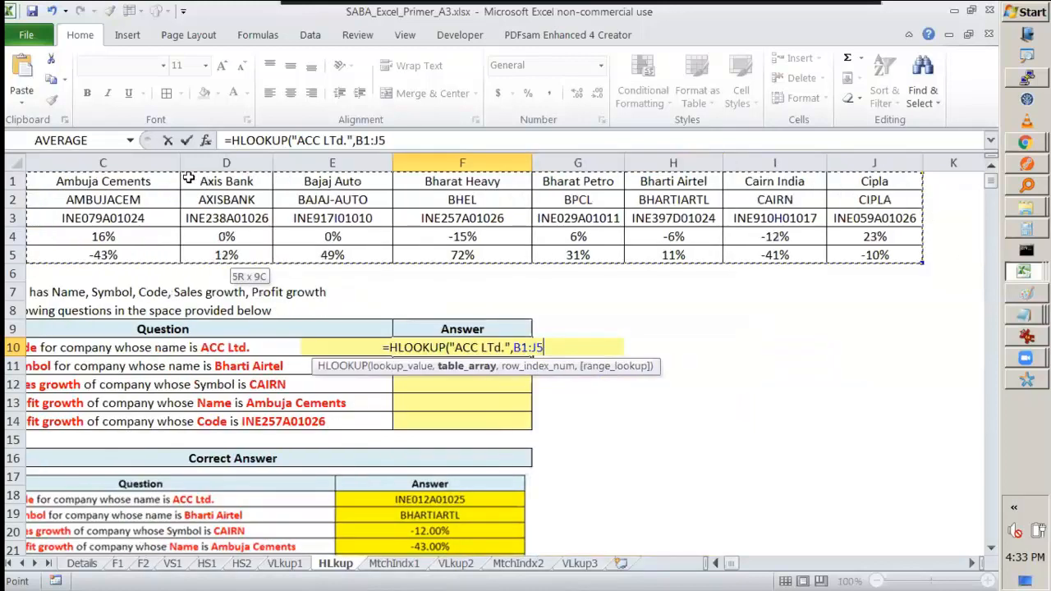
type(",")
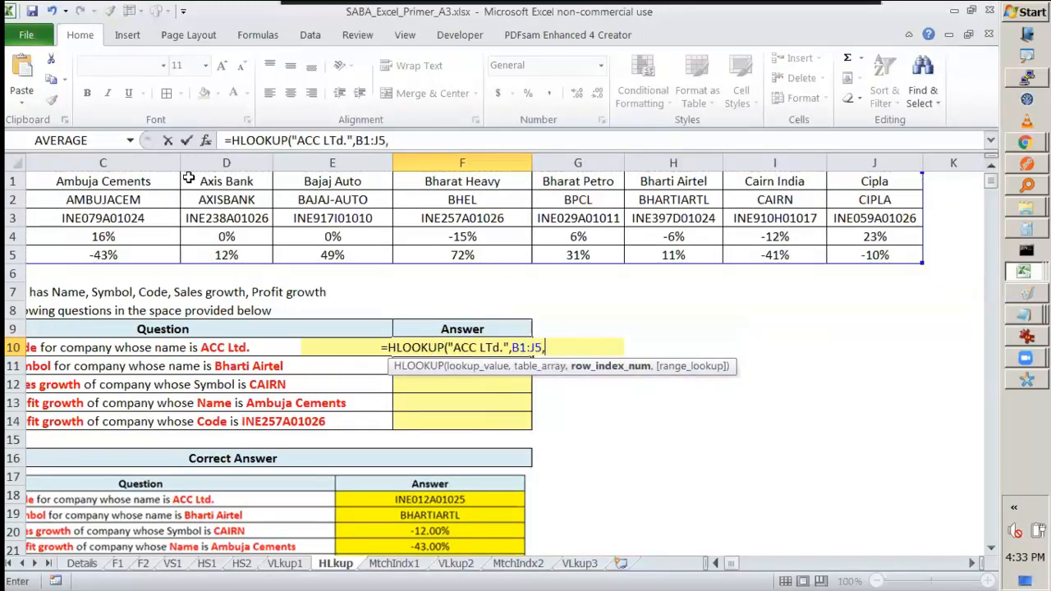
left_click(719, 564)
left_click(719, 564)
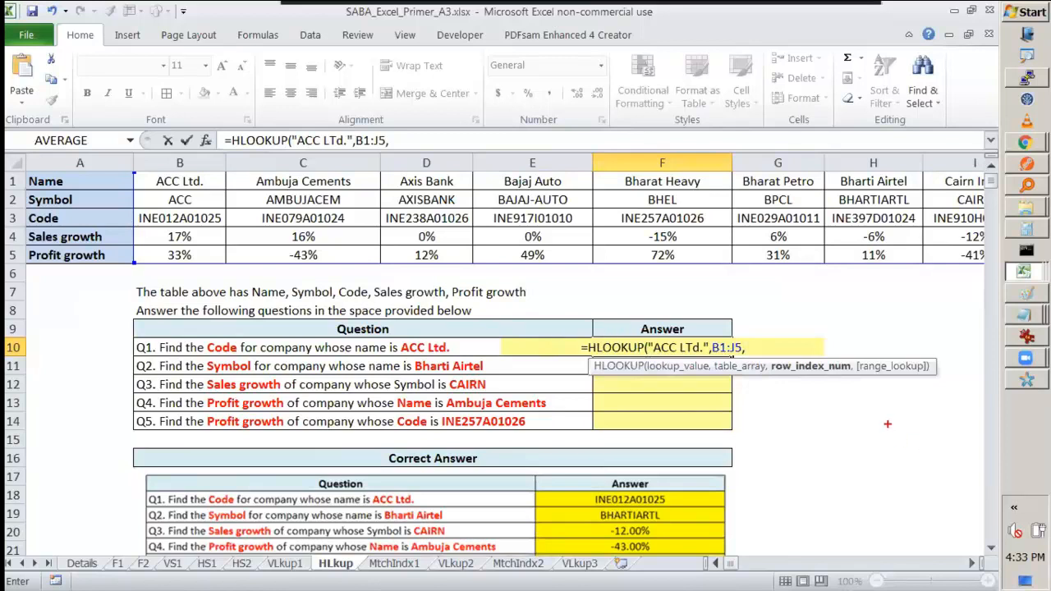
mouse_move(202, 150)
left_mouse_down()
mouse_move(202, 178)
mouse_move(222, 175)
left_mouse_up()
key("e")
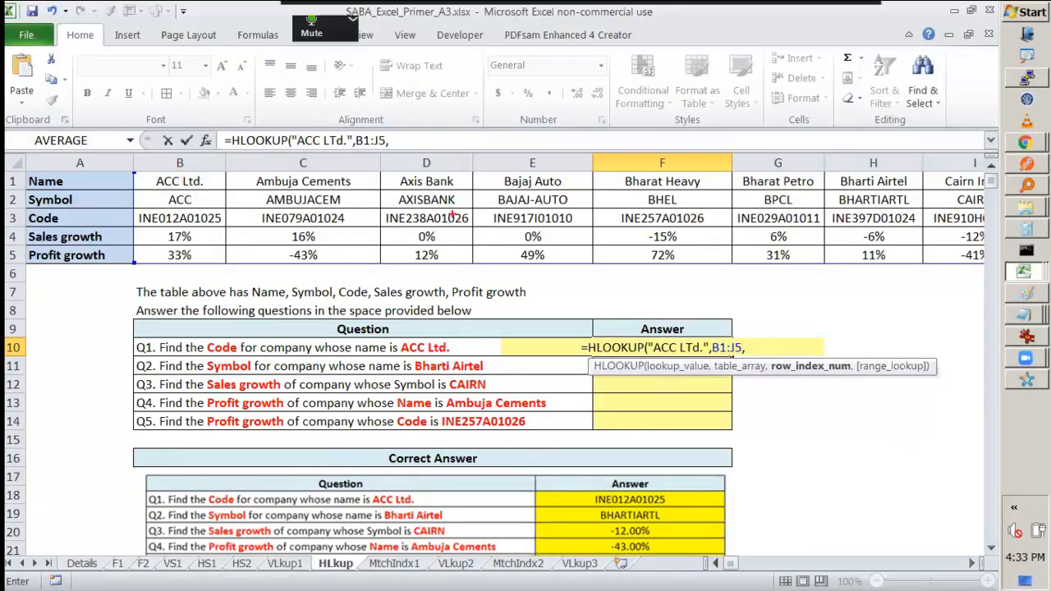
mouse_move(132, 170)
left_mouse_down()
mouse_move(134, 245)
mouse_move(638, 280)
left_mouse_up()
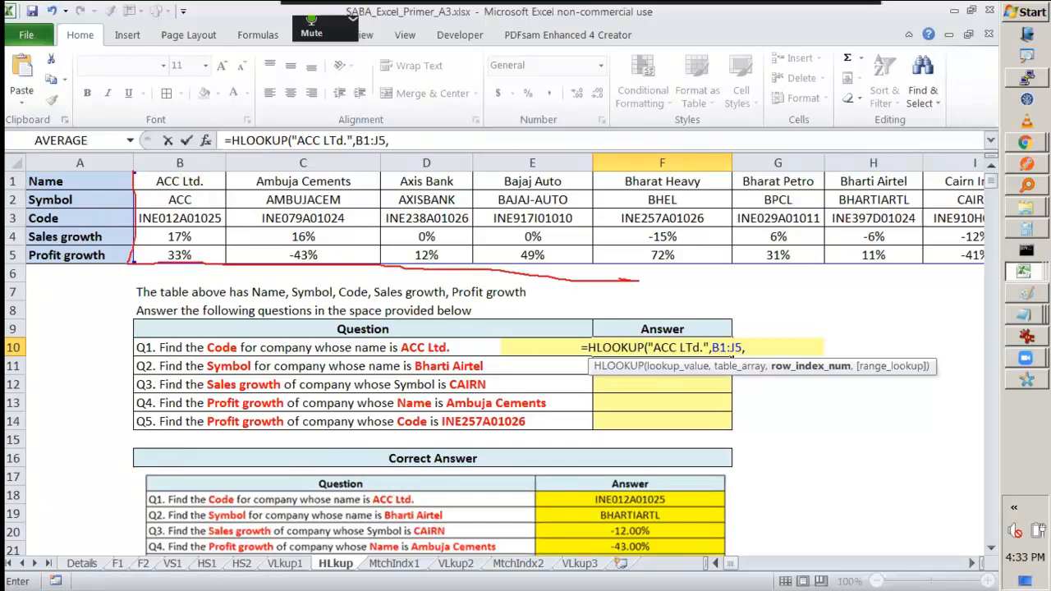
left_click_drag(126, 167, 516, 164)
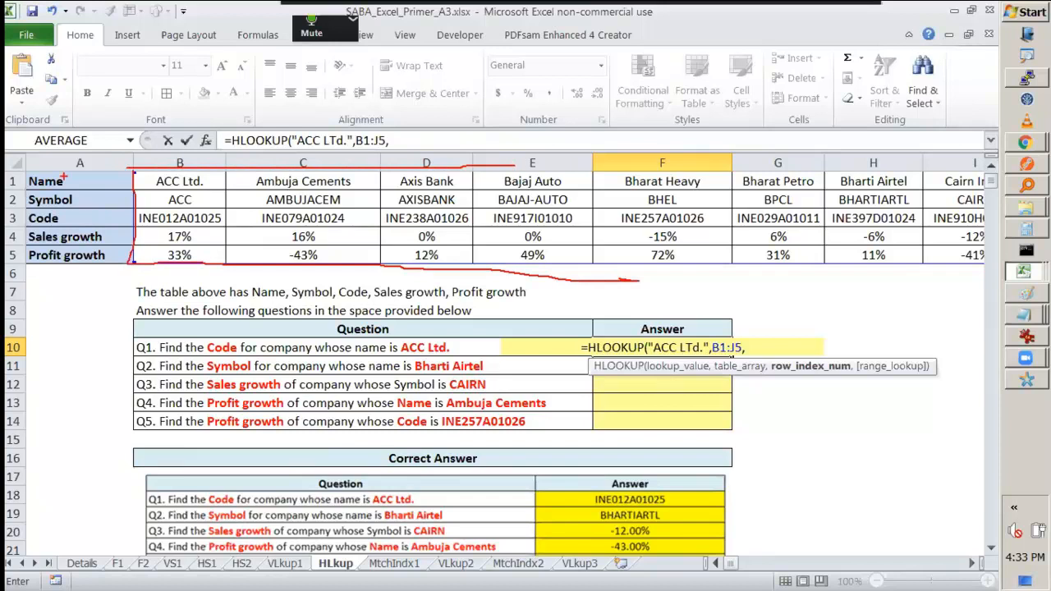
mouse_move(92, 177)
left_mouse_down()
mouse_move(125, 189)
mouse_move(112, 202)
left_mouse_up()
mouse_move(117, 196)
left_mouse_down()
mouse_move(133, 195)
mouse_move(101, 234)
mouse_move(208, 229)
left_mouse_up()
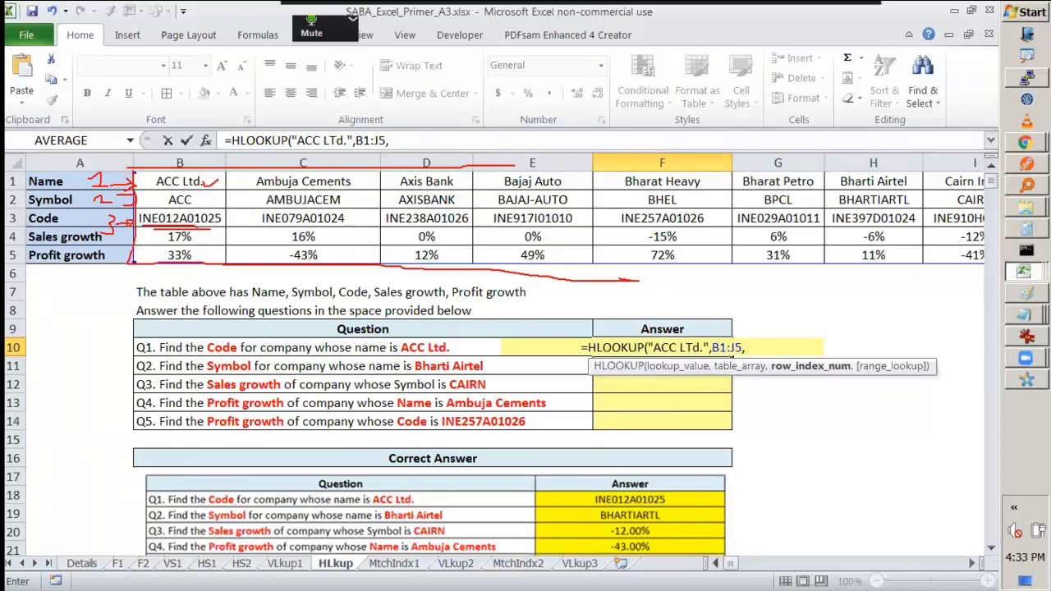
left_click_drag(947, 167, 987, 174)
mouse_move(875, 169)
left_mouse_down()
mouse_move(836, 168)
mouse_move(893, 163)
left_mouse_up()
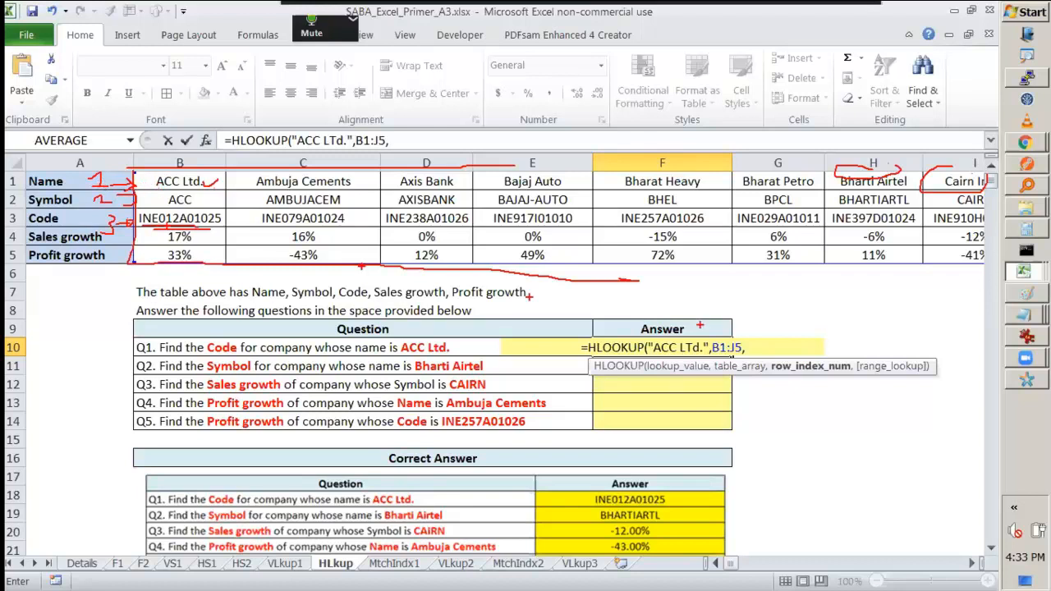
mouse_move(760, 344)
left_mouse_down()
mouse_move(762, 354)
mouse_move(808, 336)
mouse_move(806, 346)
left_mouse_up()
mouse_move(814, 338)
left_mouse_down()
mouse_move(816, 352)
mouse_move(822, 345)
left_mouse_up()
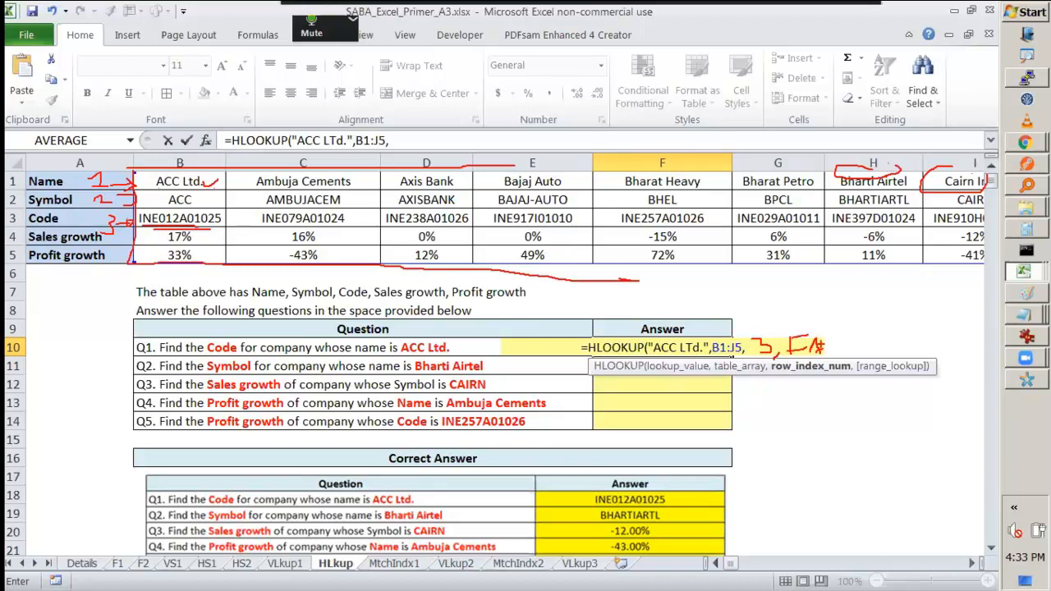
key("Escape")
Complete the HLOOKUP formula in F10 with row index 3 and exact matching set to FALSE
type("3,")
key("Down")
key("Tab")
type(")")
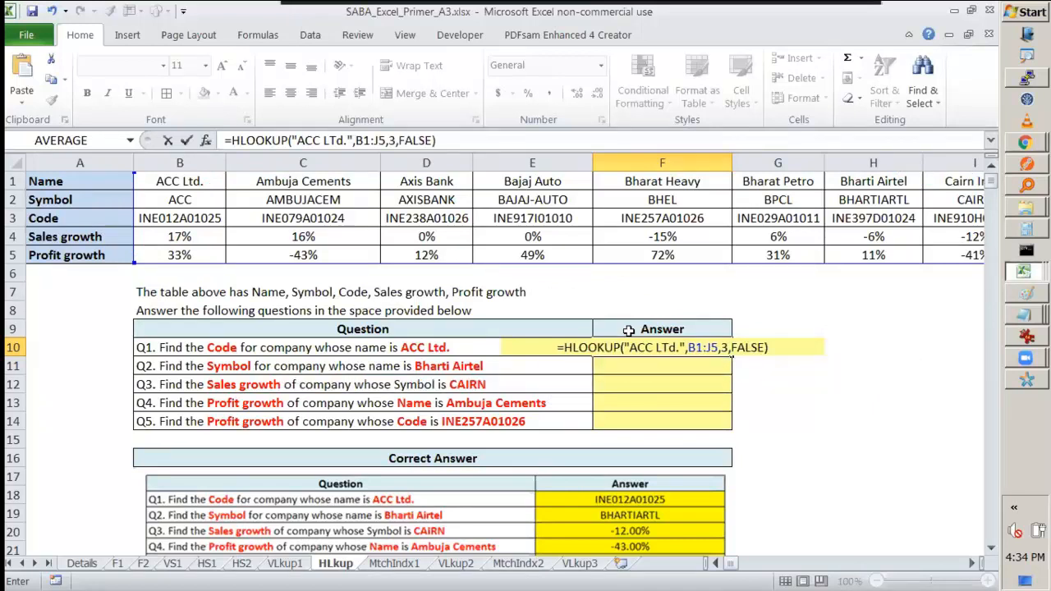
key("Return")
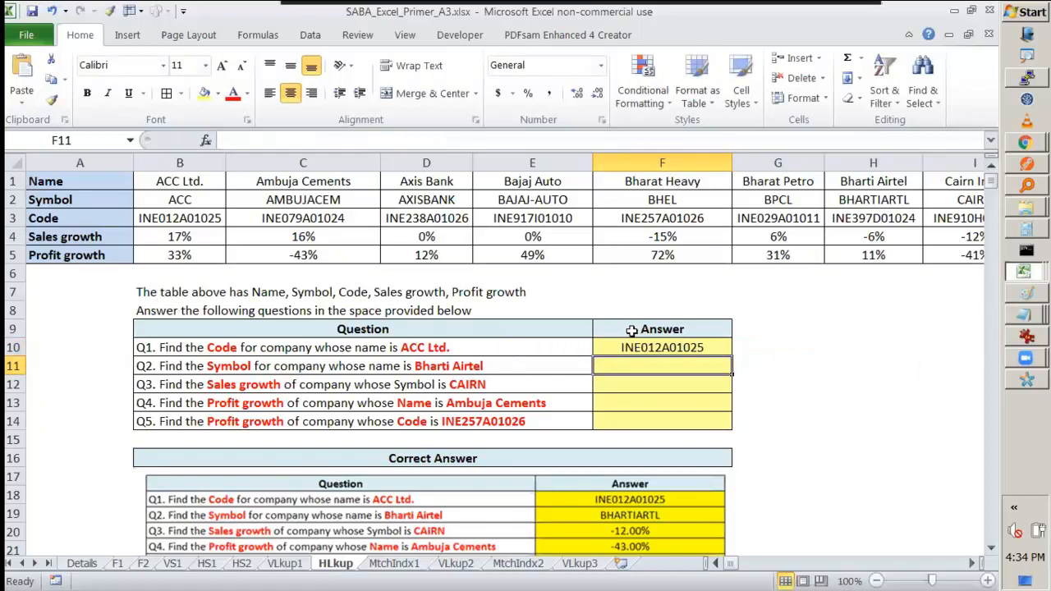
Review the HLOOKUP formula in F10 and compare its answer with the ACC Ltd. code in B3
left_click(641, 346)
key("F2")
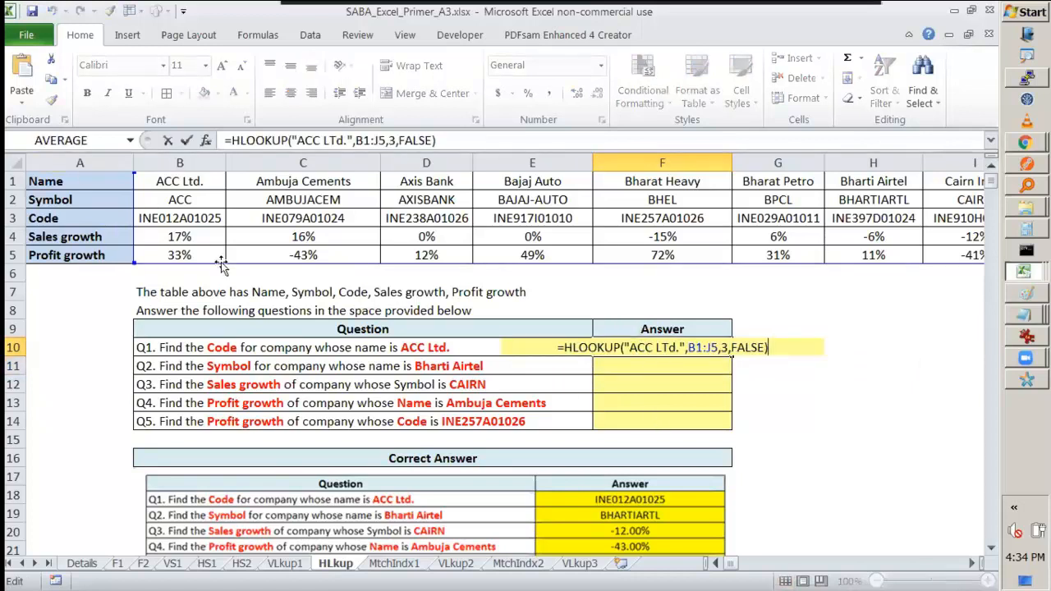
key("Escape")
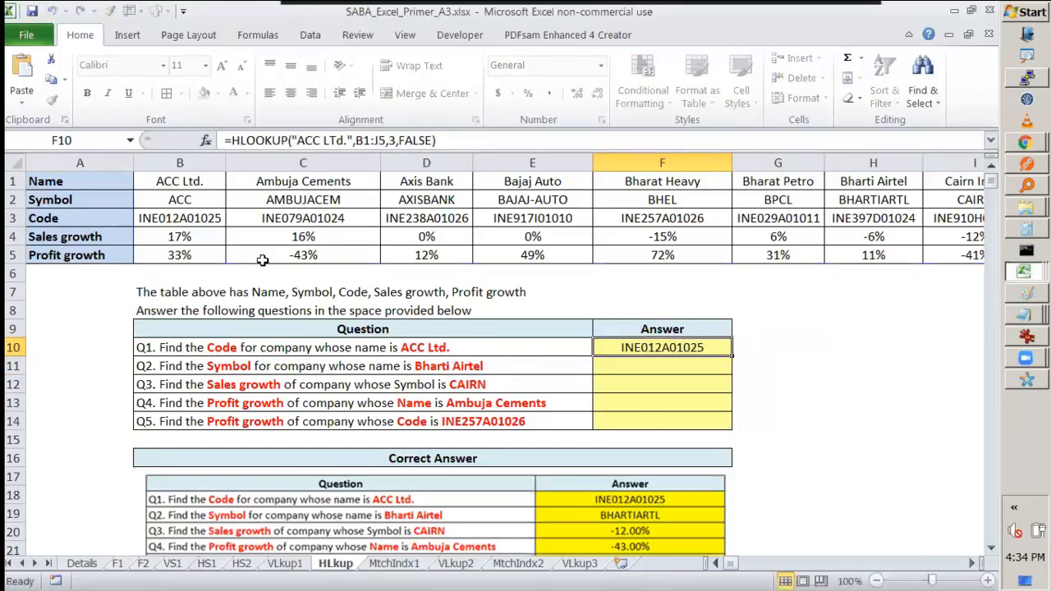
left_click(189, 218)
left_click(697, 352)
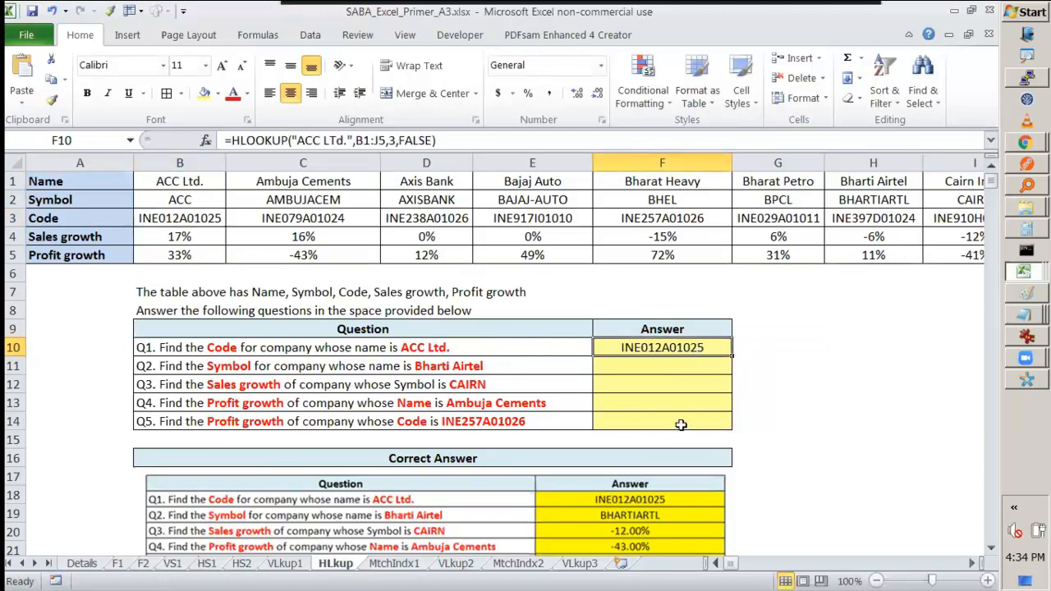
Change the lookup value in the F10 HLOOKUP formula to "Bharti Airtel"
key("F2")
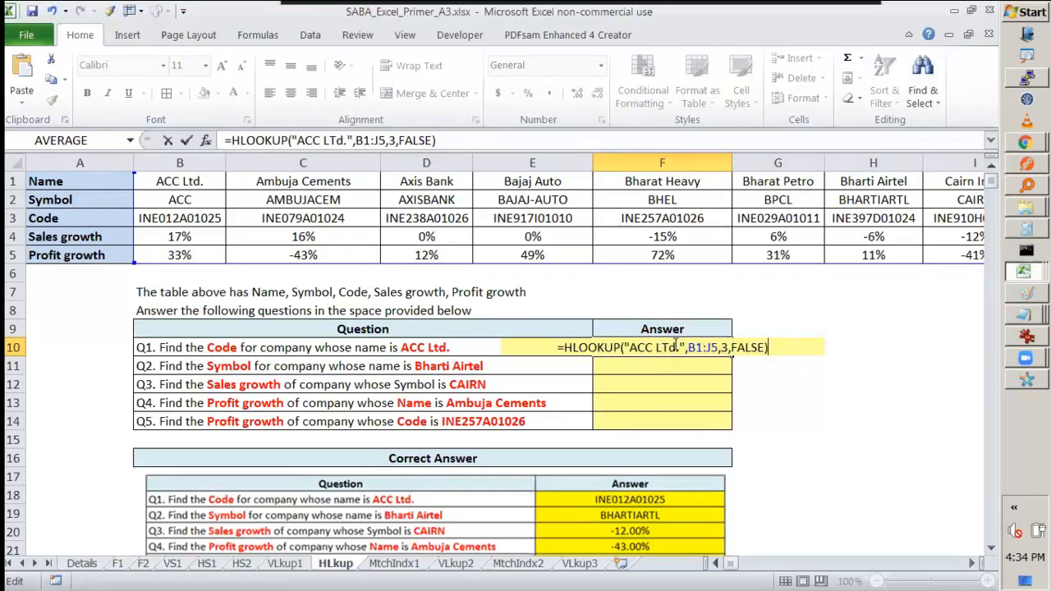
left_click(676, 346)
key("BackSpace")
key("BackSpace")
key("BackSpace")
key("BackSpace")
key("BackSpace")
key("BackSpace")
key("BackSpace")
key("BackSpace")
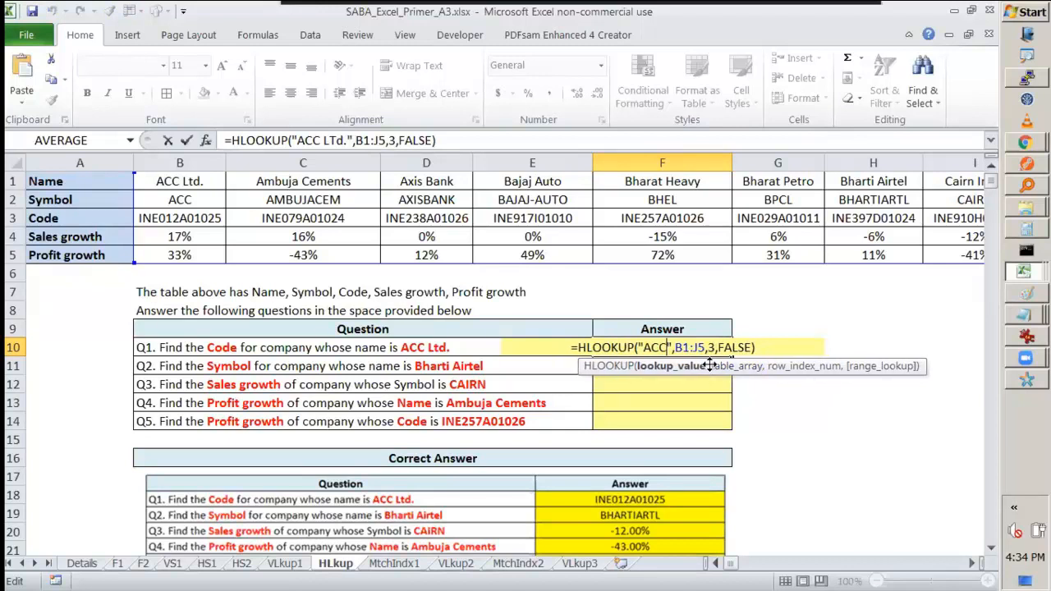
type("Bharti A")
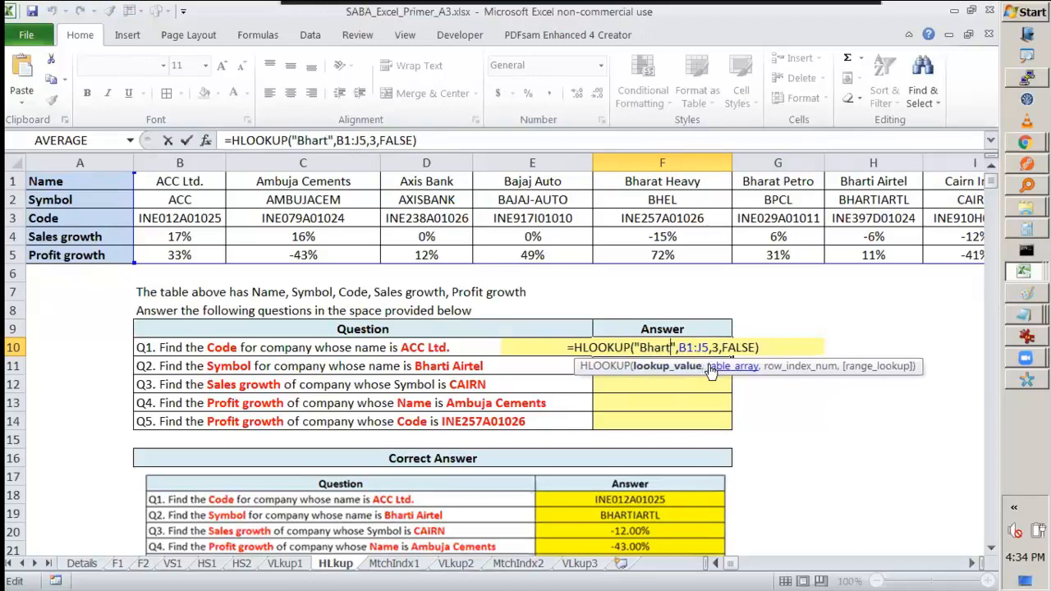
type("irtel")
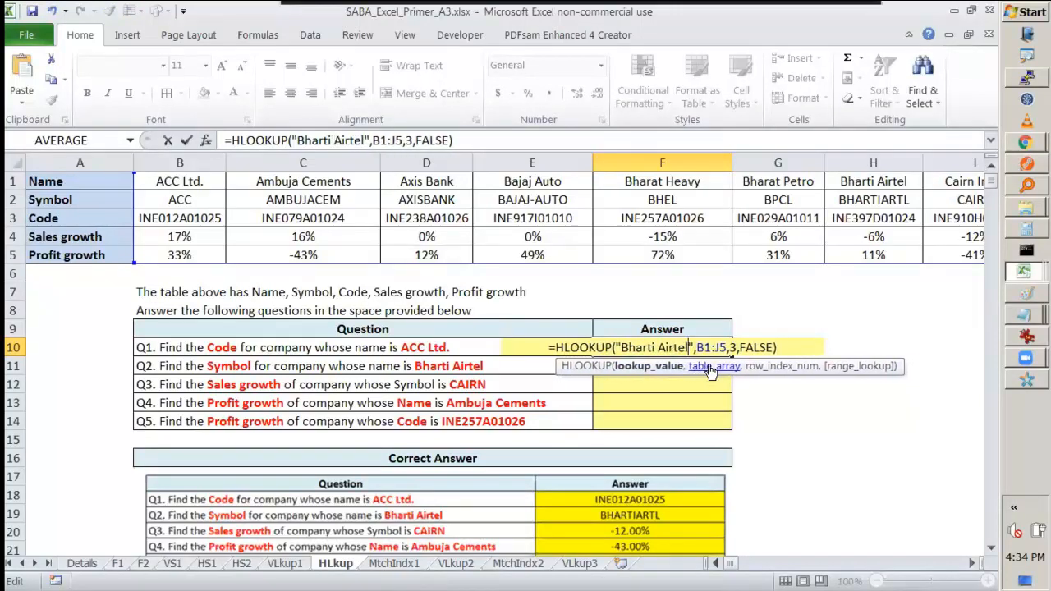
key("Return")
key("Up")
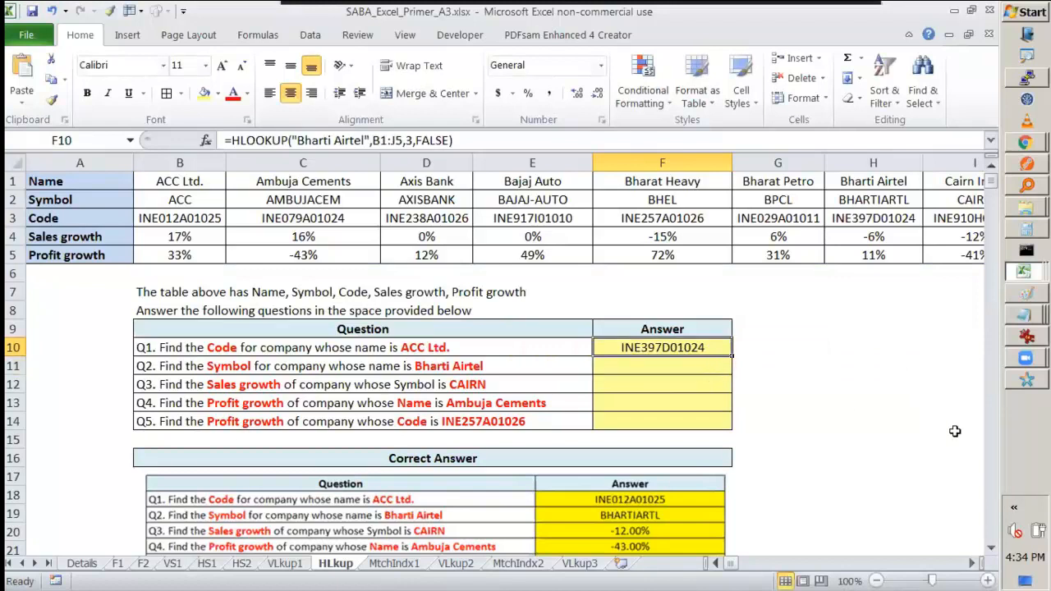
left_click_drag(901, 229, 915, 229)
left_click_drag(907, 174, 907, 220)
left_click_drag(727, 353, 774, 340)
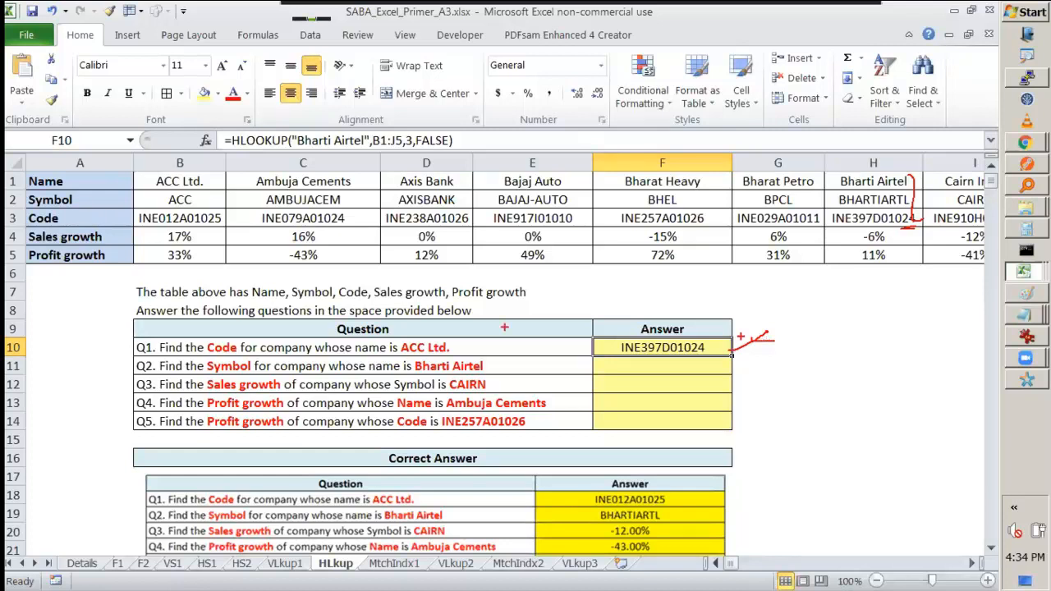
left_click_drag(444, 377, 494, 371)
mouse_move(854, 194)
left_mouse_down()
mouse_move(906, 189)
mouse_move(876, 187)
mouse_move(908, 206)
left_mouse_up()
mouse_move(128, 171)
left_mouse_down()
mouse_move(131, 220)
mouse_move(253, 262)
mouse_move(846, 265)
left_mouse_up()
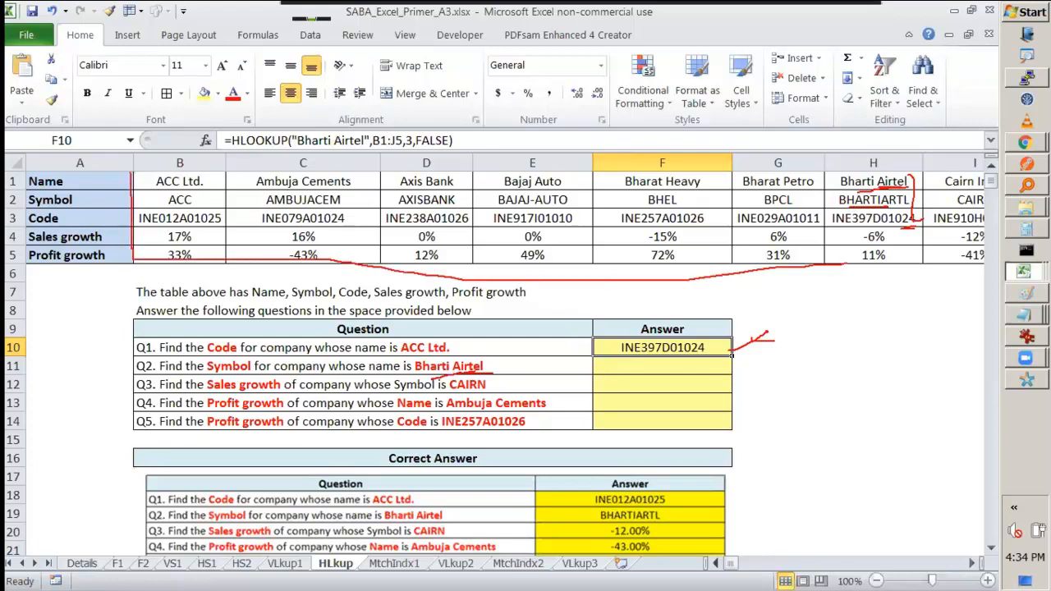
mouse_move(125, 172)
left_mouse_down()
mouse_move(232, 216)
mouse_move(623, 218)
left_mouse_up()
key("e")
mouse_move(851, 207)
left_mouse_down()
mouse_move(900, 209)
mouse_move(913, 194)
mouse_move(921, 202)
left_mouse_up()
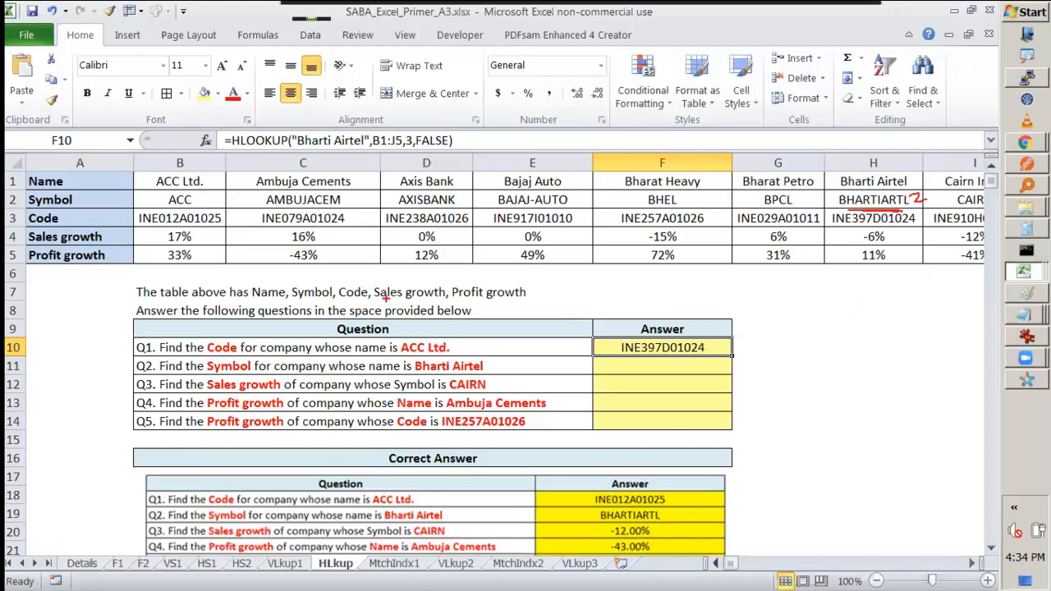
mouse_move(223, 378)
left_mouse_down()
mouse_move(175, 399)
mouse_move(515, 384)
mouse_move(273, 376)
left_mouse_up()
key("Escape")
Begin an HLOOKUP formula in answer cell F12 for question Q3, the sales growth of the company with symbol CAIRN
left_click(876, 581)
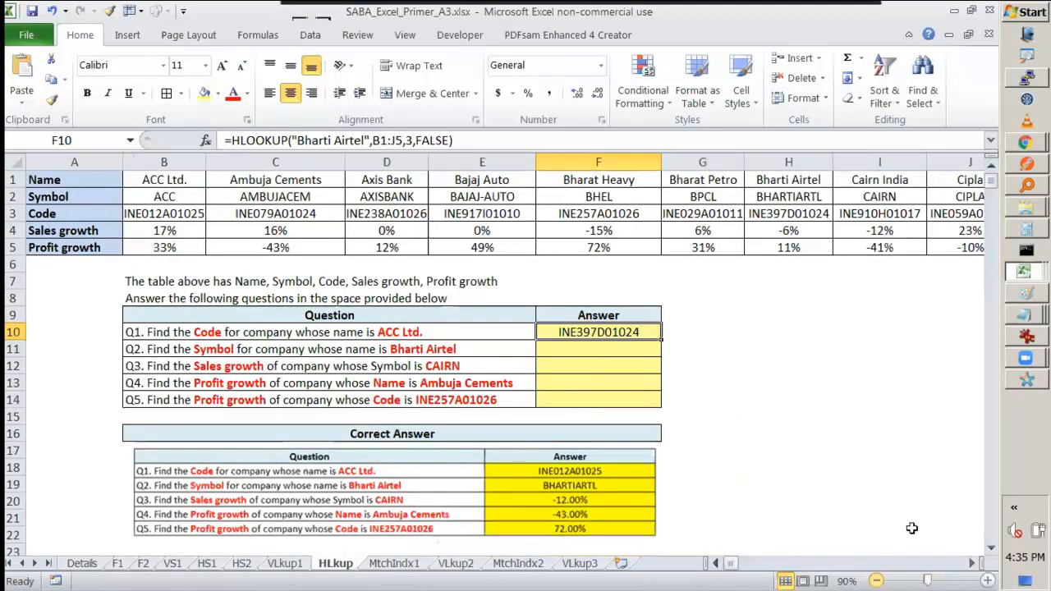
left_click(887, 201)
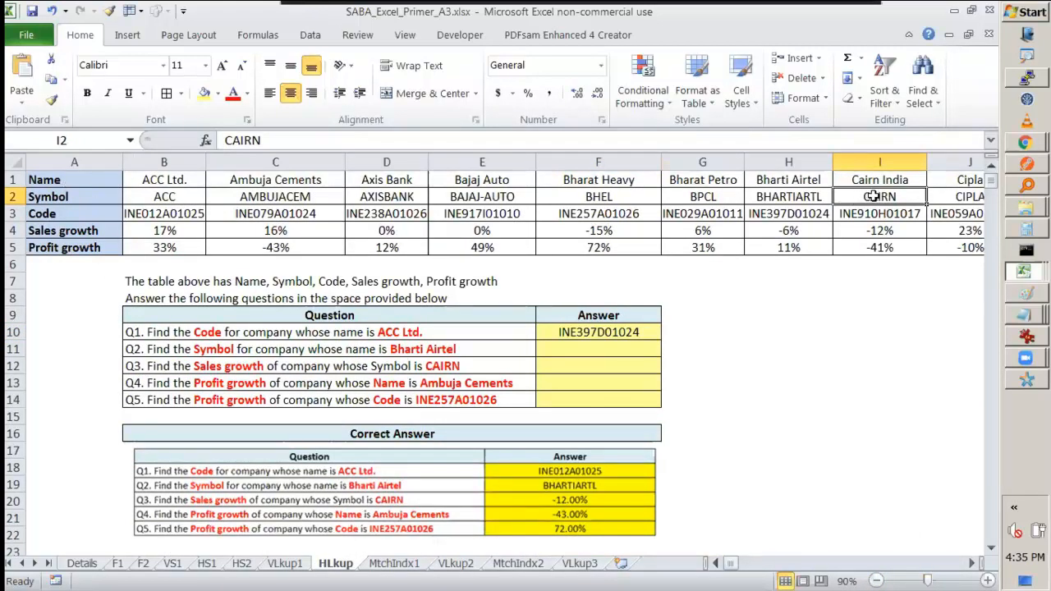
left_click(604, 332)
left_click(636, 364)
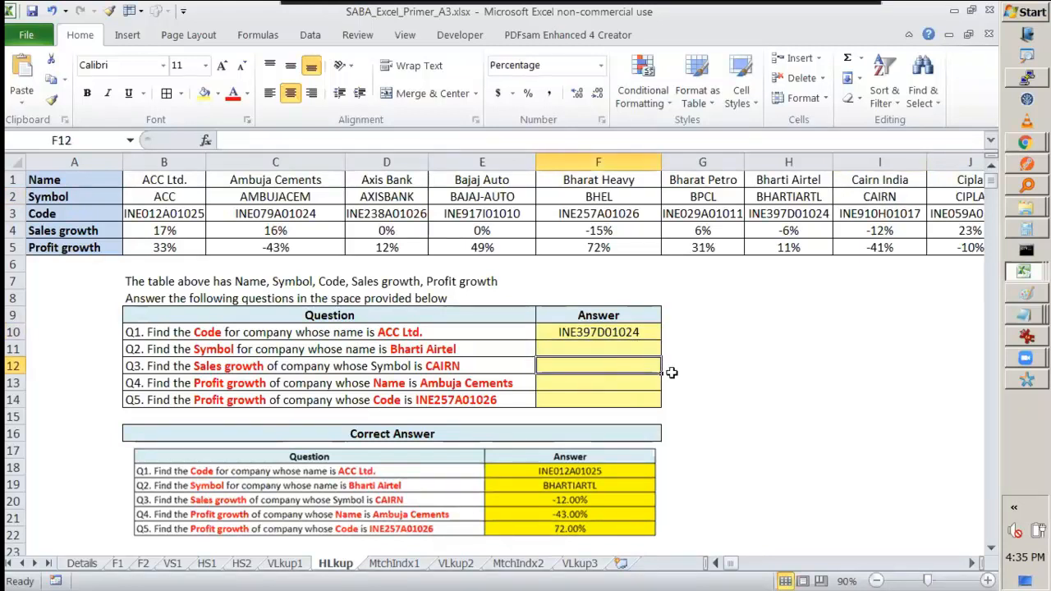
type("=Hlo")
key("Tab")
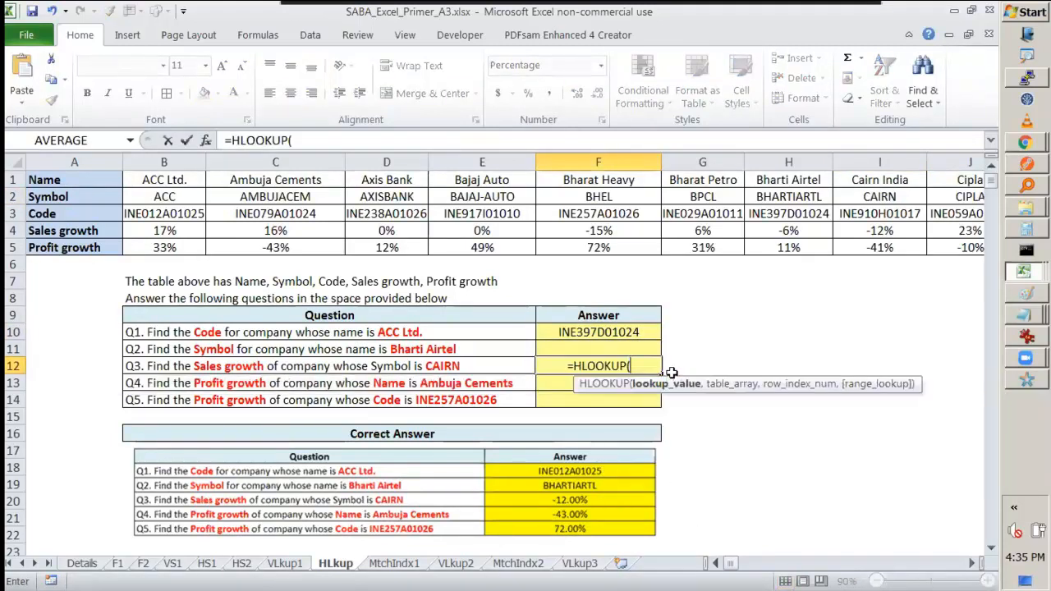
Reference the company table B1:J5 as the first argument of the HLOOKUP formula in F12
left_click(133, 175)
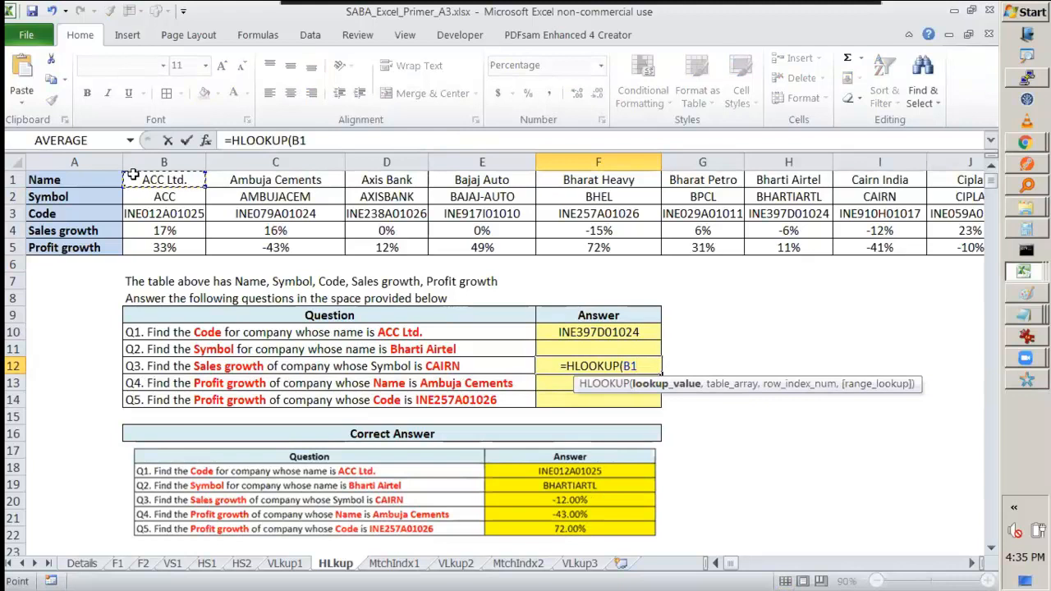
key("ctrl+shift+Down")
key("ctrl+shift+Right")
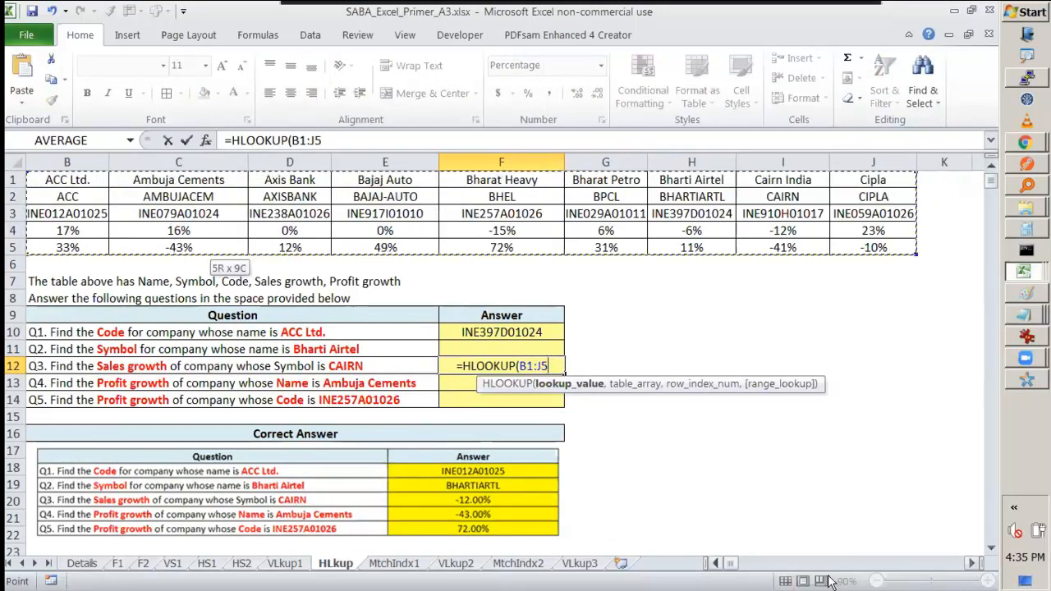
left_click(720, 565)
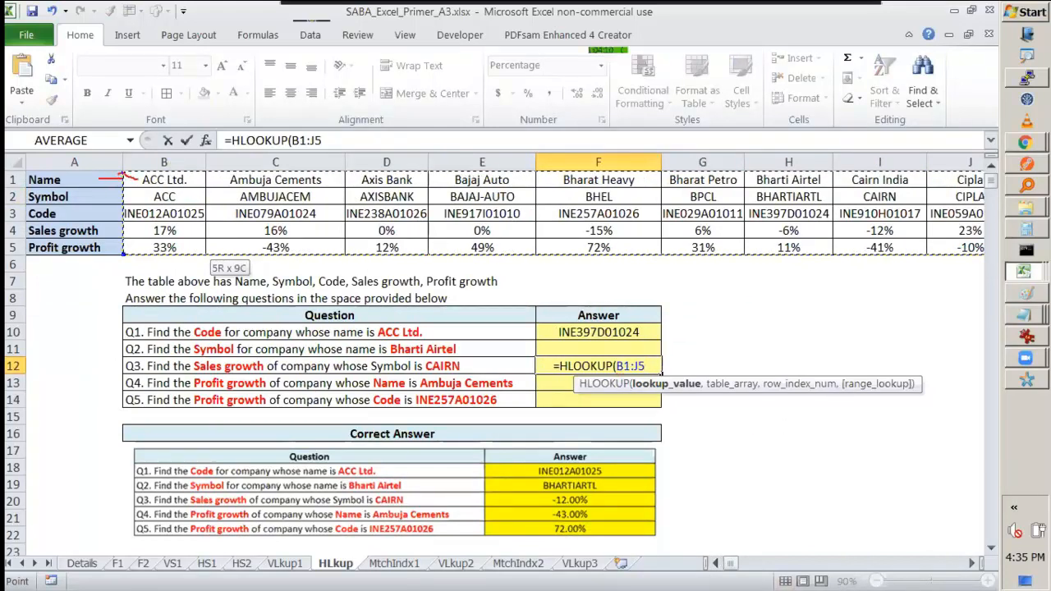
left_click_drag(127, 176, 977, 180)
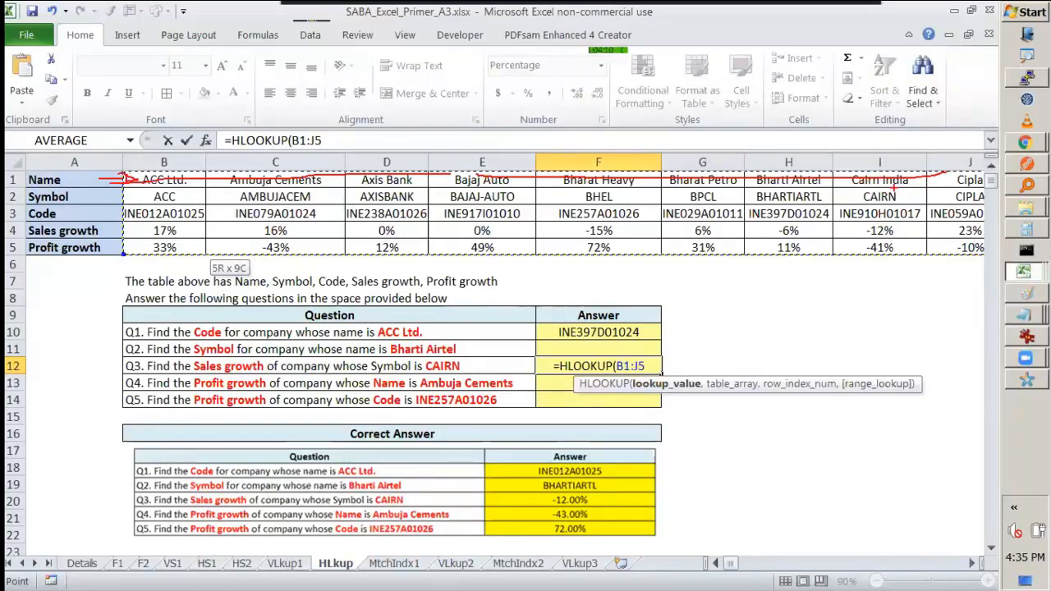
left_click_drag(854, 184, 953, 184)
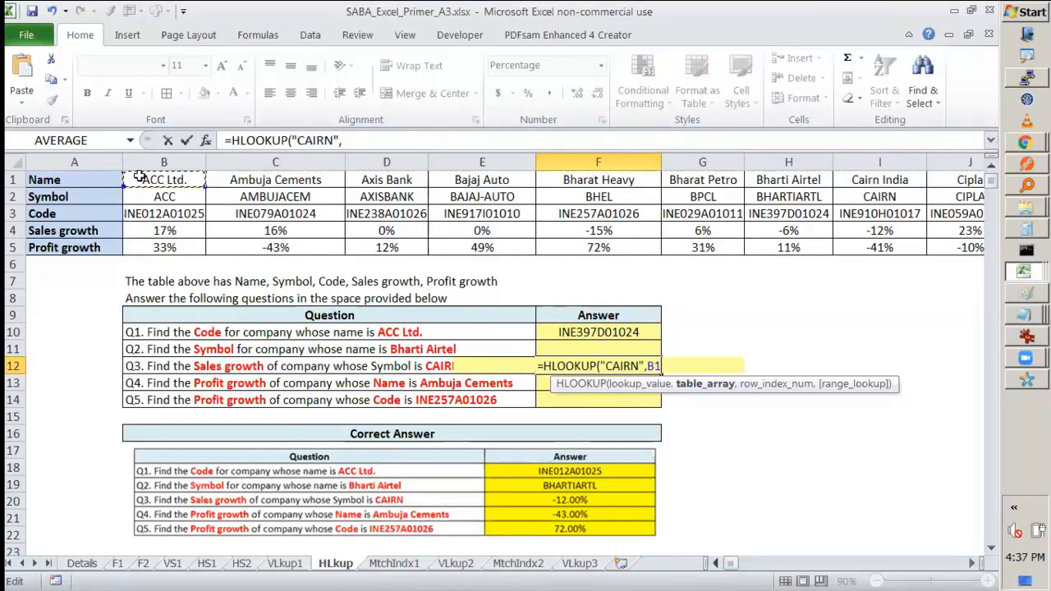
Complete the "CAIRN" HLOOKUP formula in F12 with table array B1:J5, row index 4 and FALSE
left_click(140, 177)
key("ctrl+shift+Down")
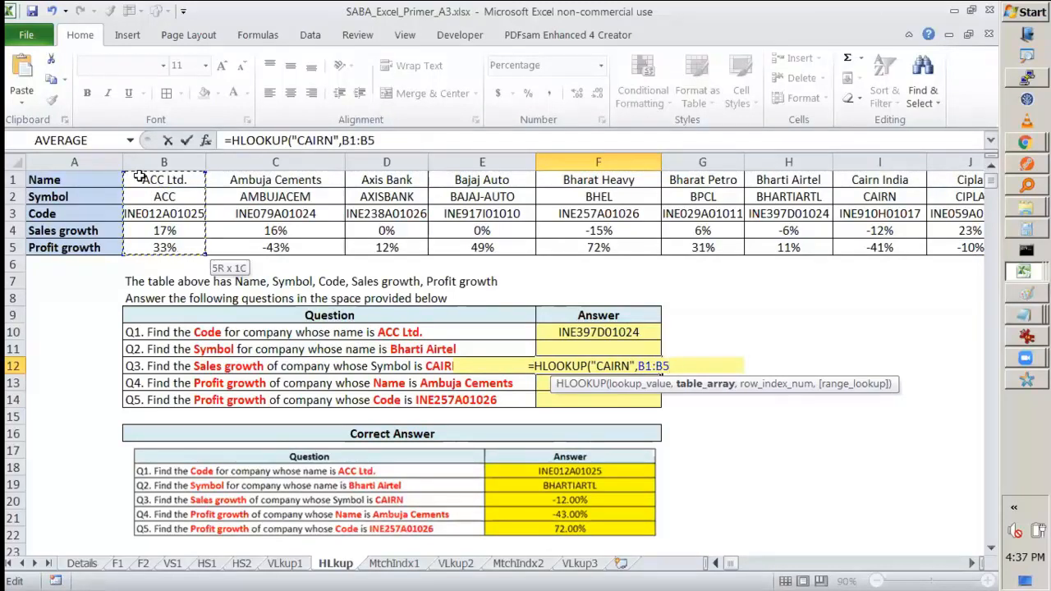
key("ctrl+shift+Right")
type(",")
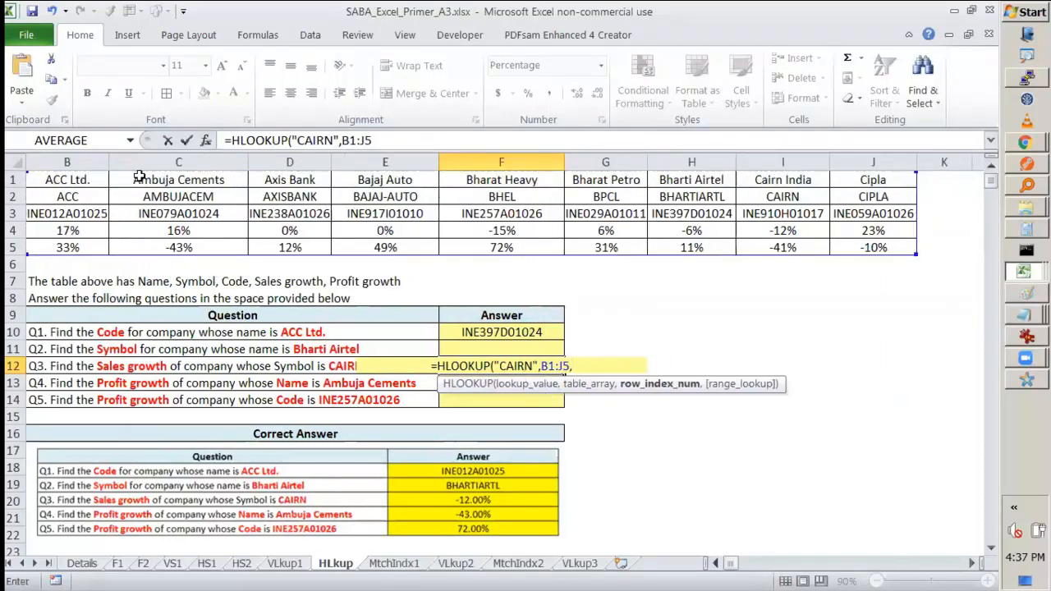
left_click(715, 563)
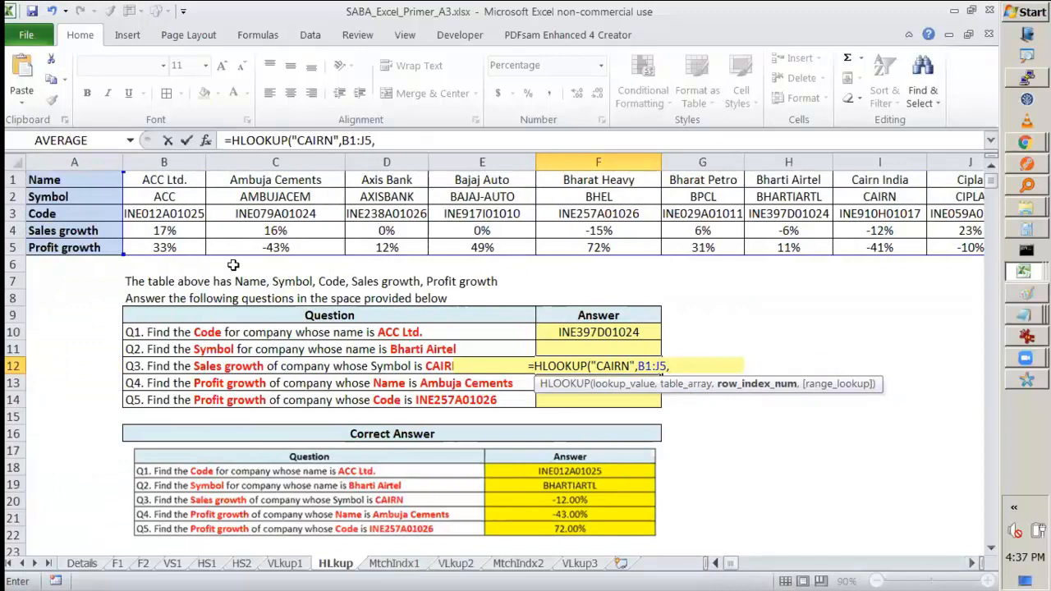
type("4")
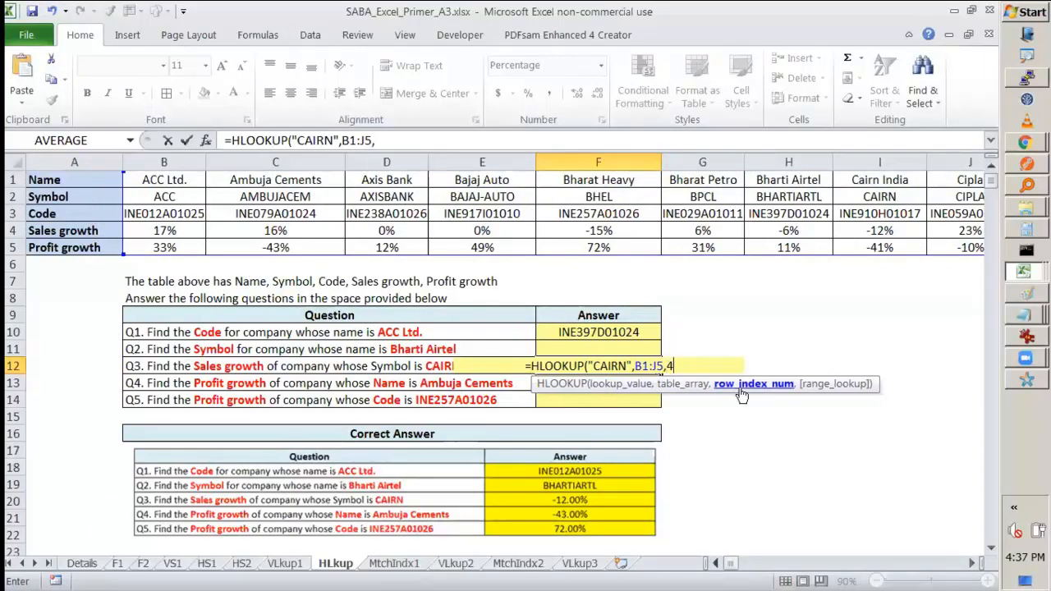
type(",FALSE")
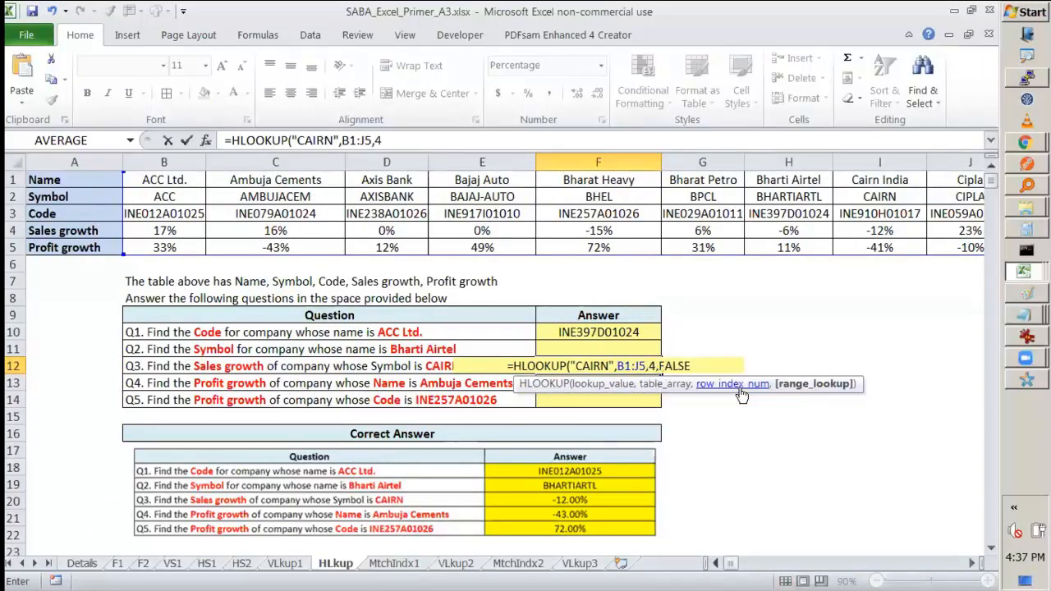
key("Return")
key("Up")
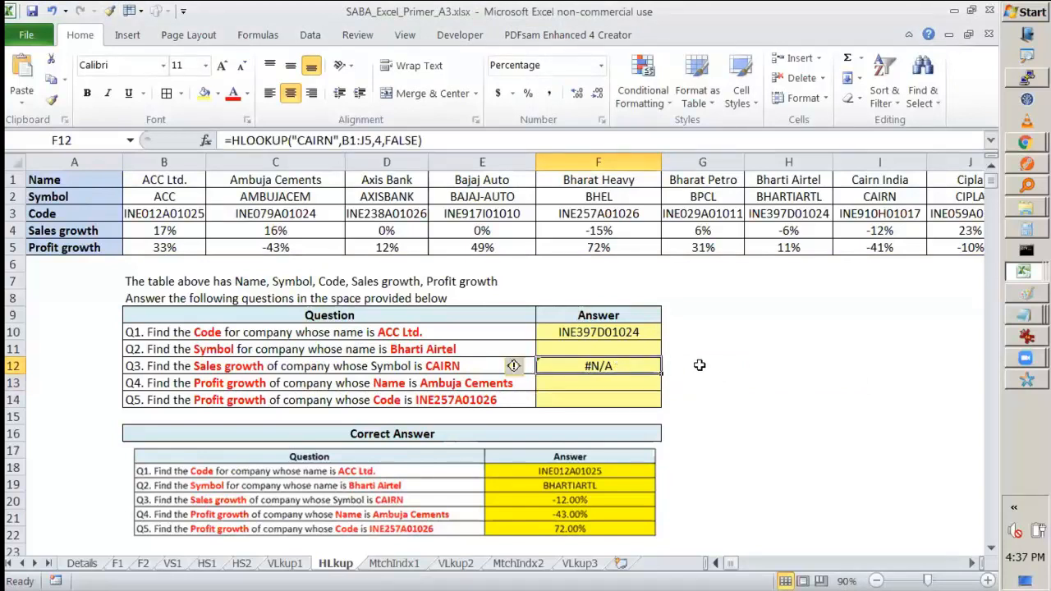
Inspect the "CAIRN" lookup value inside the F12 formula without changing it
key("F2")
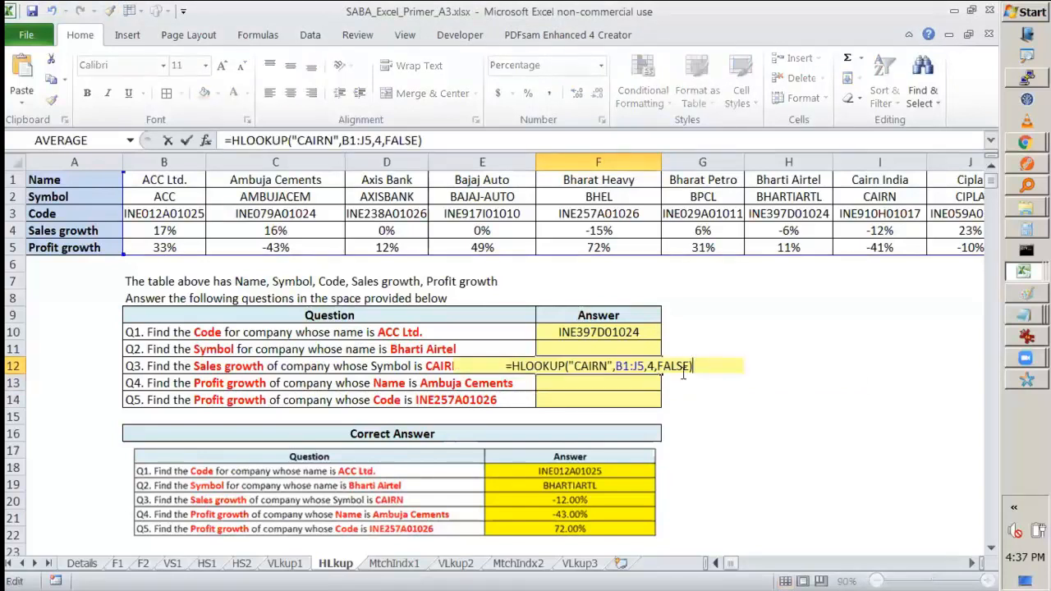
double_click(590, 366)
key("Escape")
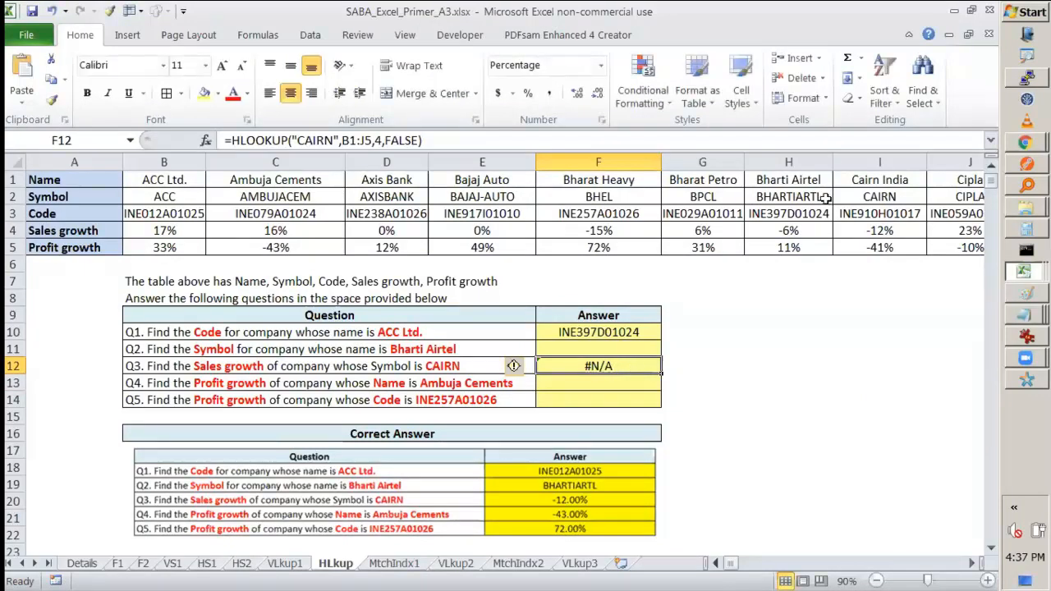
Correct the F12 HLOOKUP formula by setting its table array to B2:J5 and its row index to 3
key("F2")
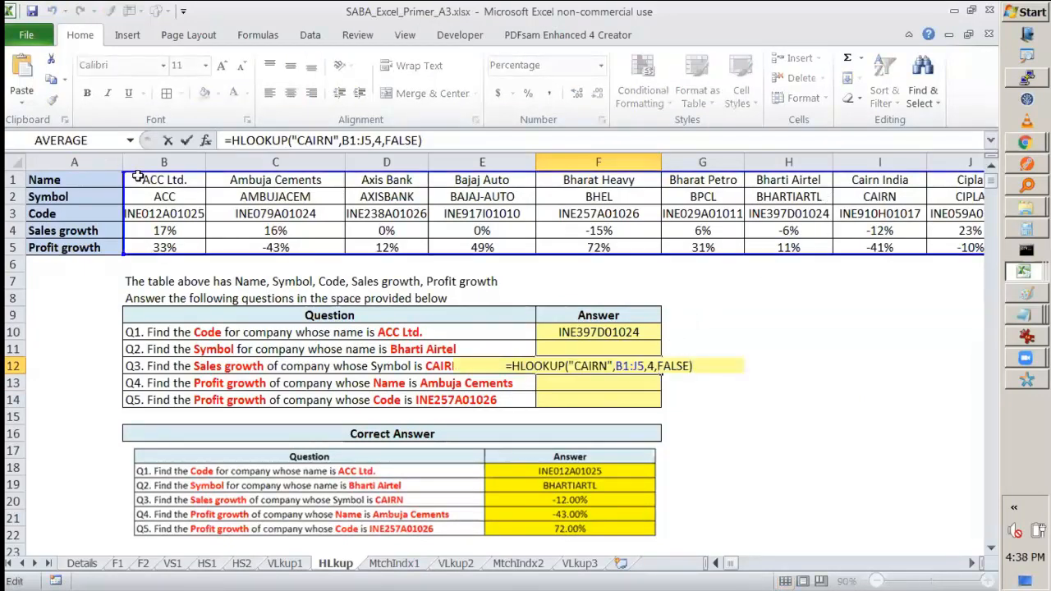
left_click_drag(123, 175, 124, 190)
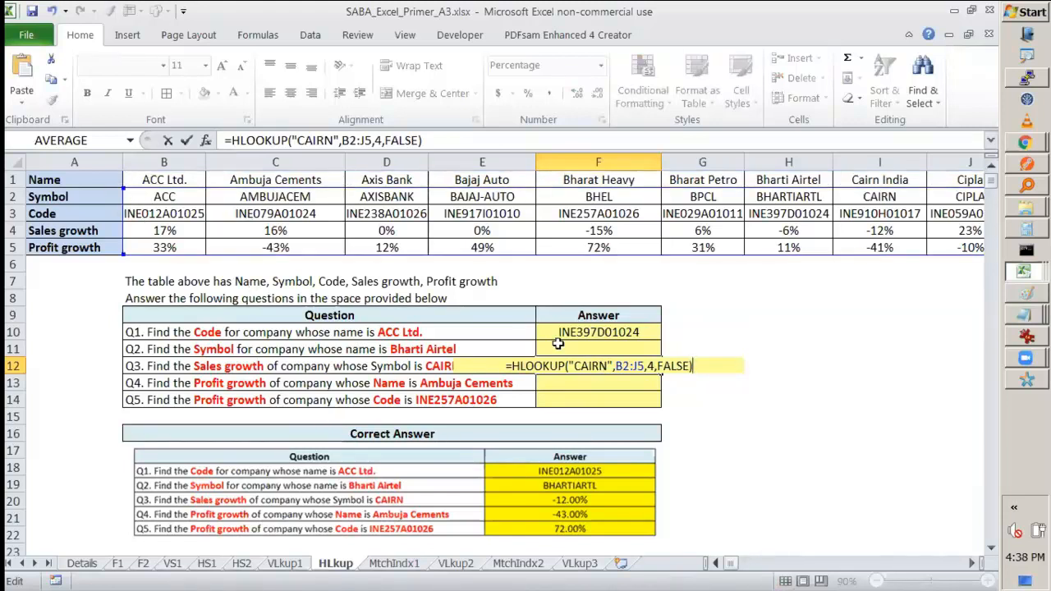
double_click(651, 366)
type("3")
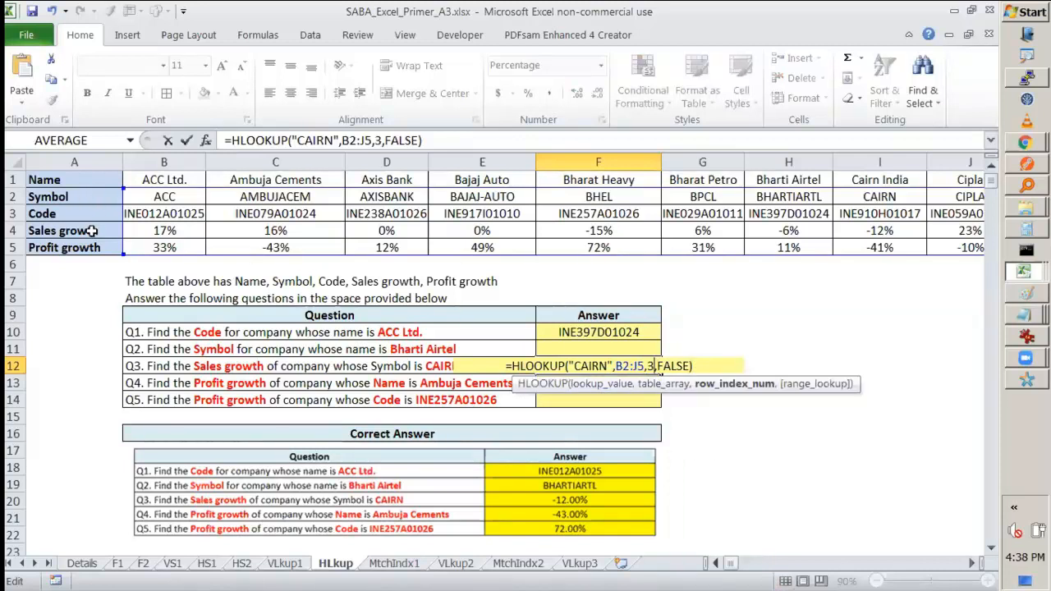
key("Return")
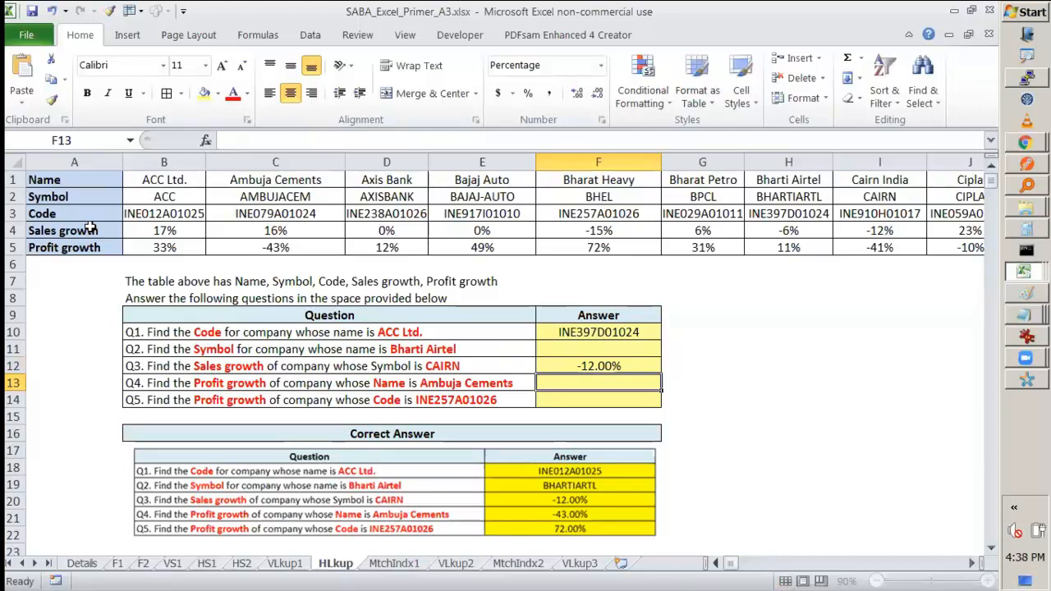
key("Up")
Review the table array and row index of the F12 formula against the Symbol row of the company table
left_click_drag(861, 231, 923, 240)
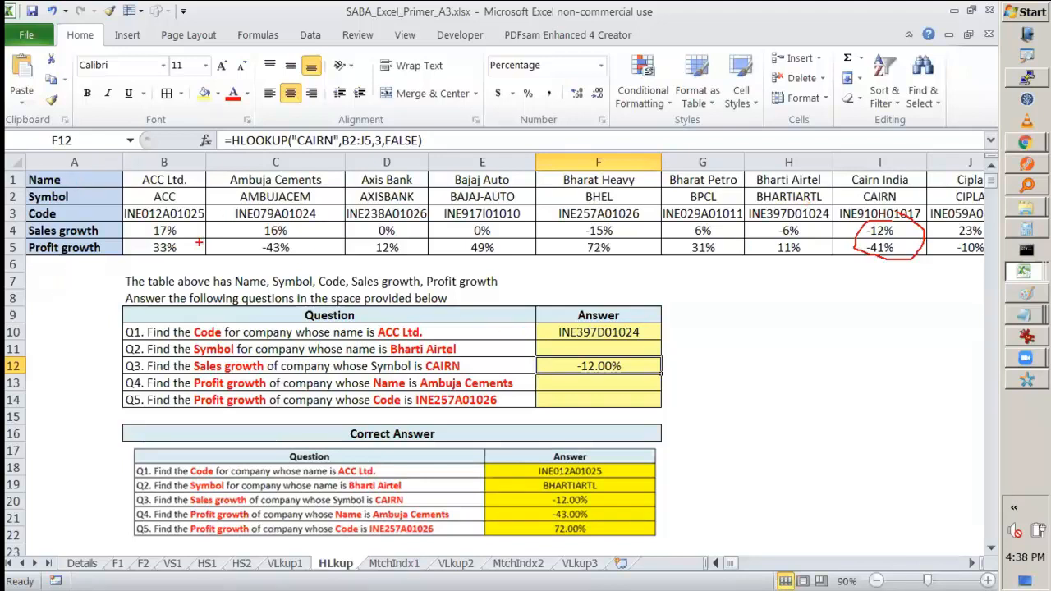
key("Escape")
key("F2")
key("ctrl+2")
left_click_drag(622, 373, 638, 353)
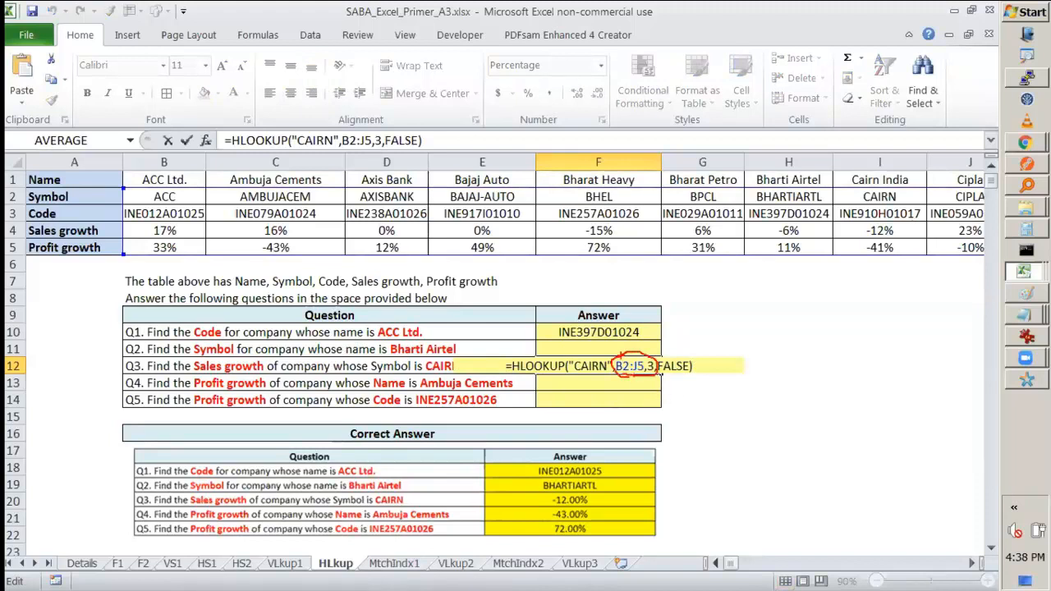
left_click_drag(99, 194, 260, 200)
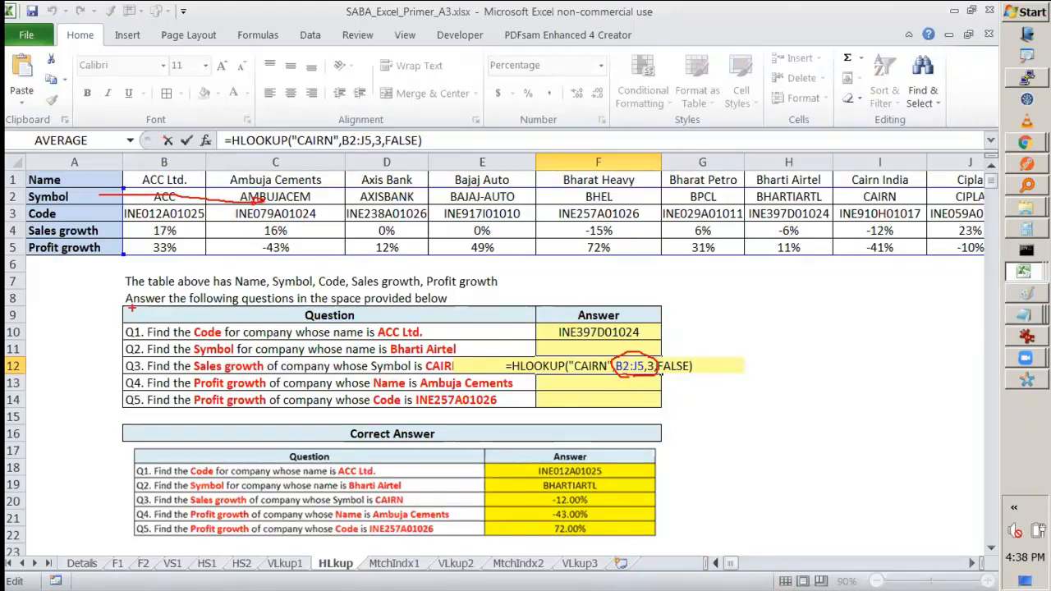
left_click_drag(264, 197, 269, 197)
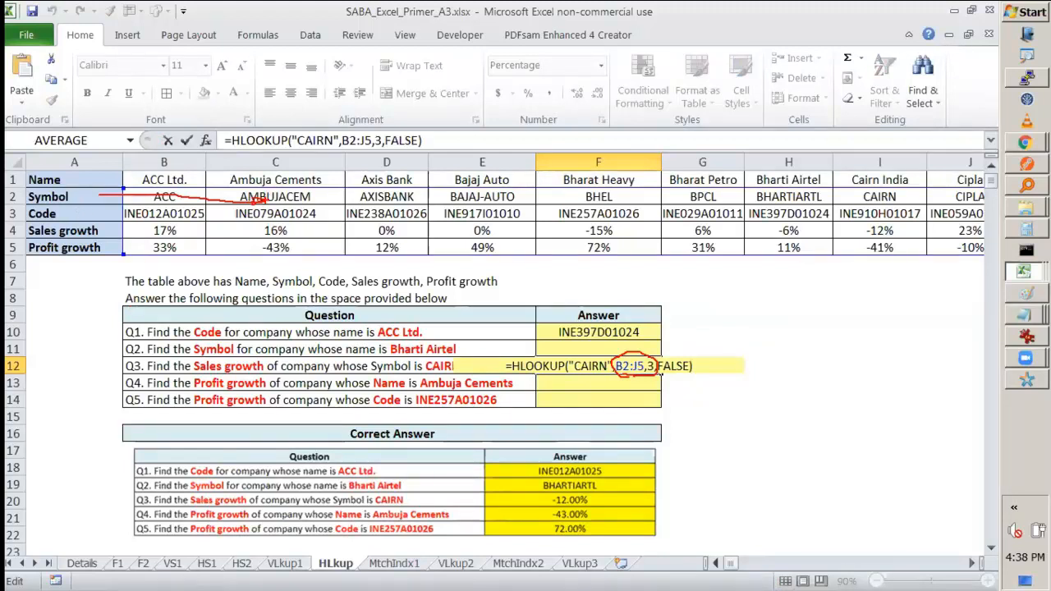